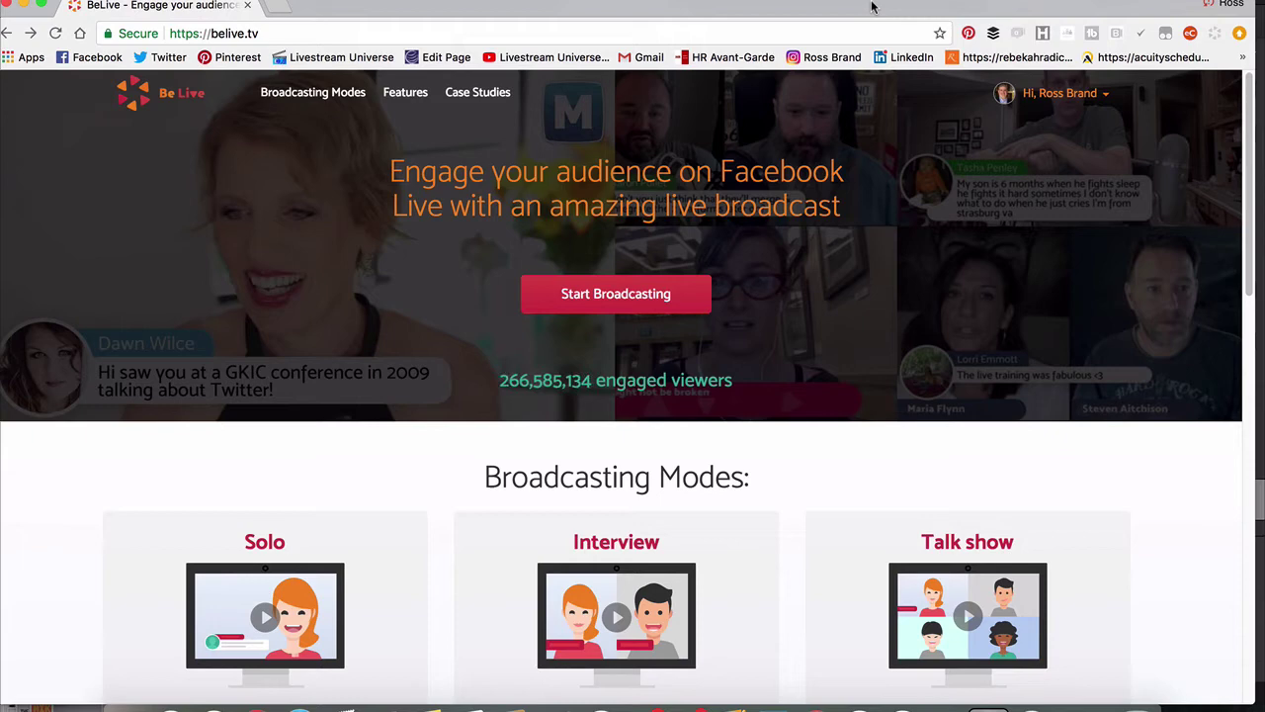
# From the account's My Profile page, open My Broadcasts to list scheduled broadcasts like BOBL 26
pyautogui.click(1059, 92)
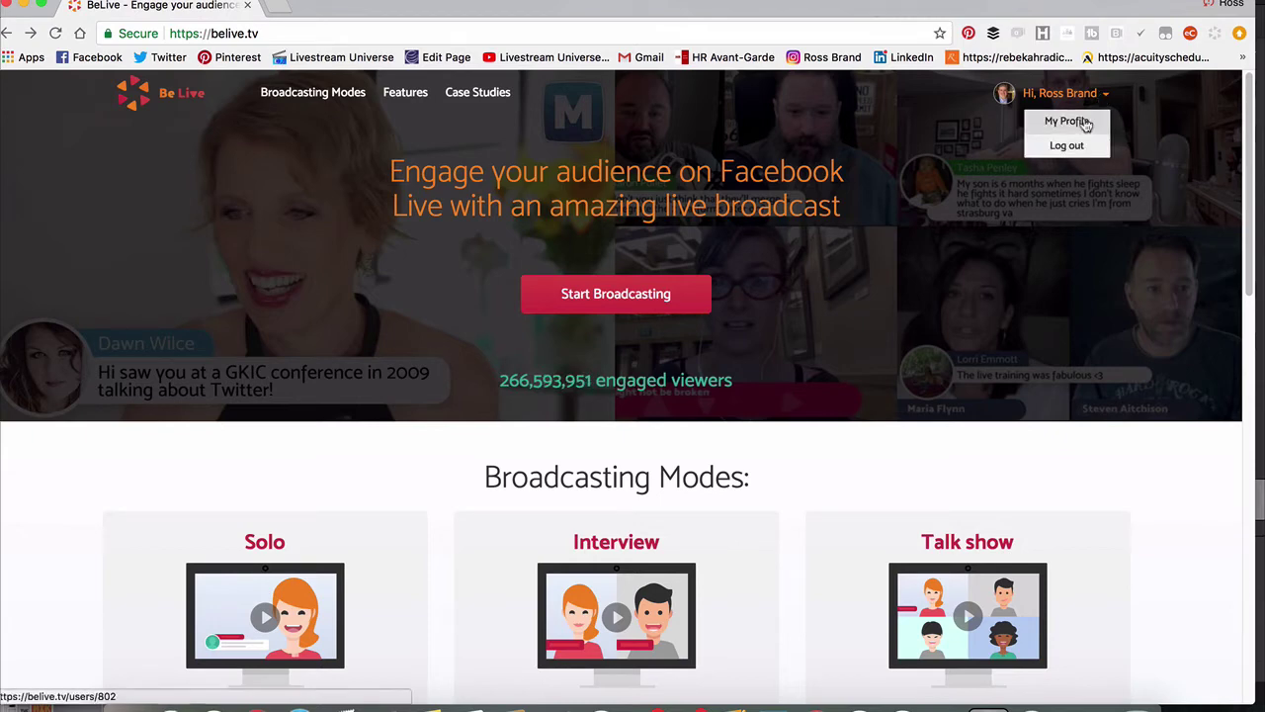
pyautogui.click(1085, 122)
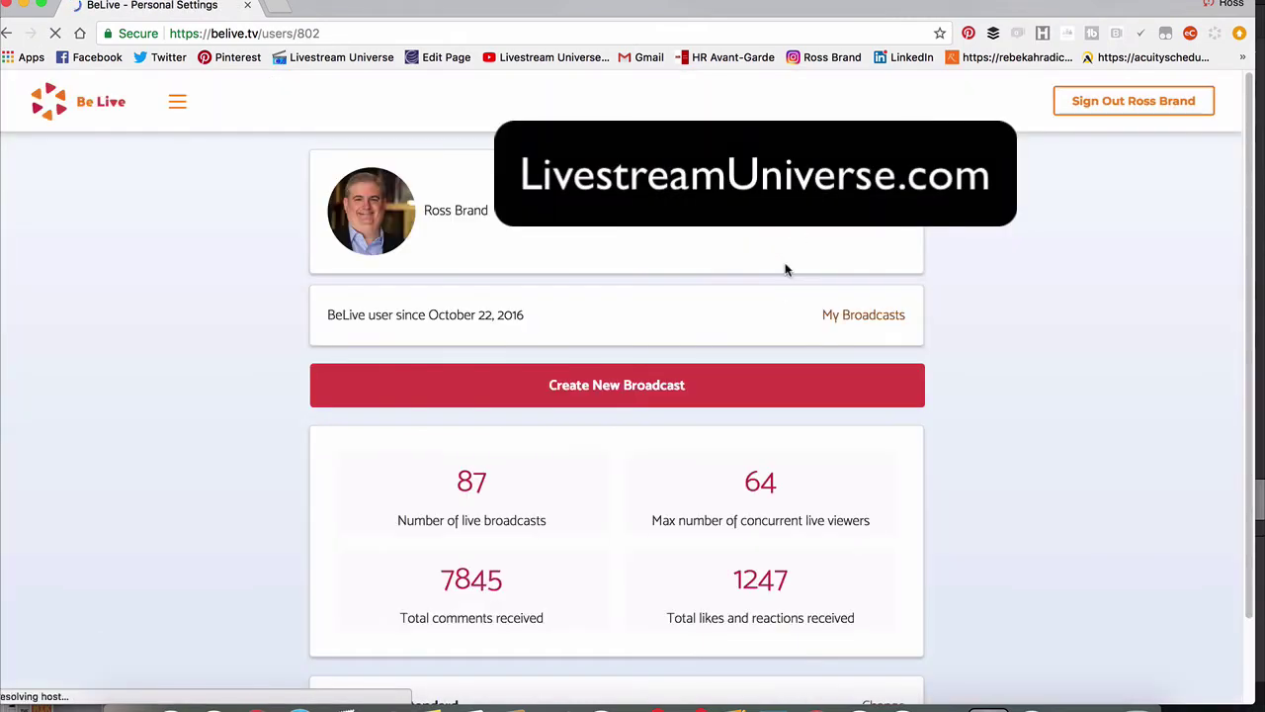
pyautogui.scroll(-2, 758, 309)
pyautogui.scroll(2, 757, 310)
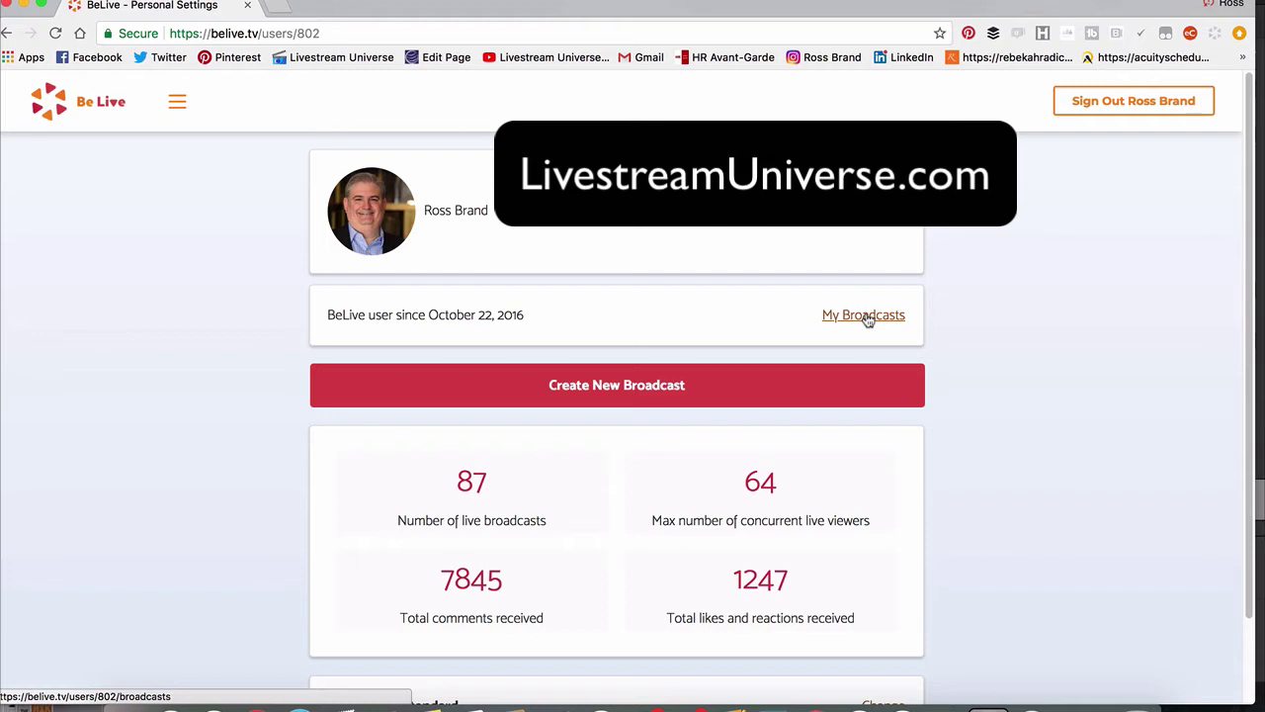
pyautogui.click(864, 315)
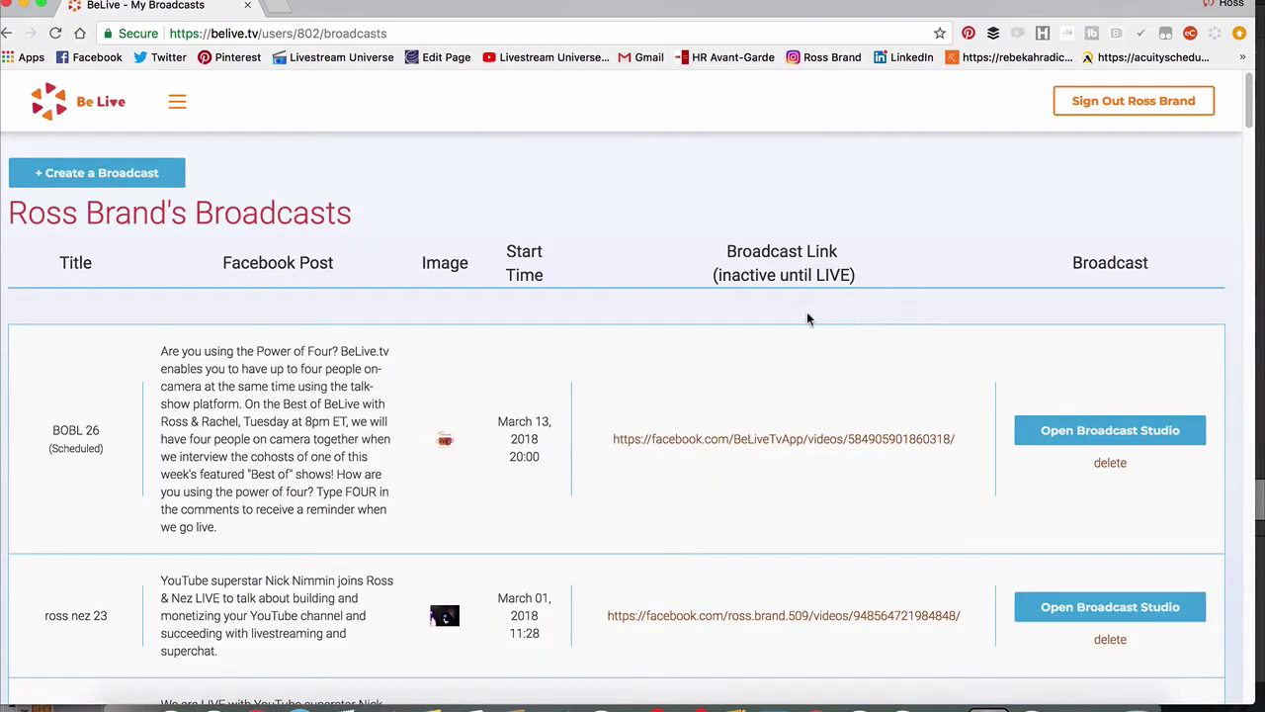
pyautogui.scroll(-1, 806, 318)
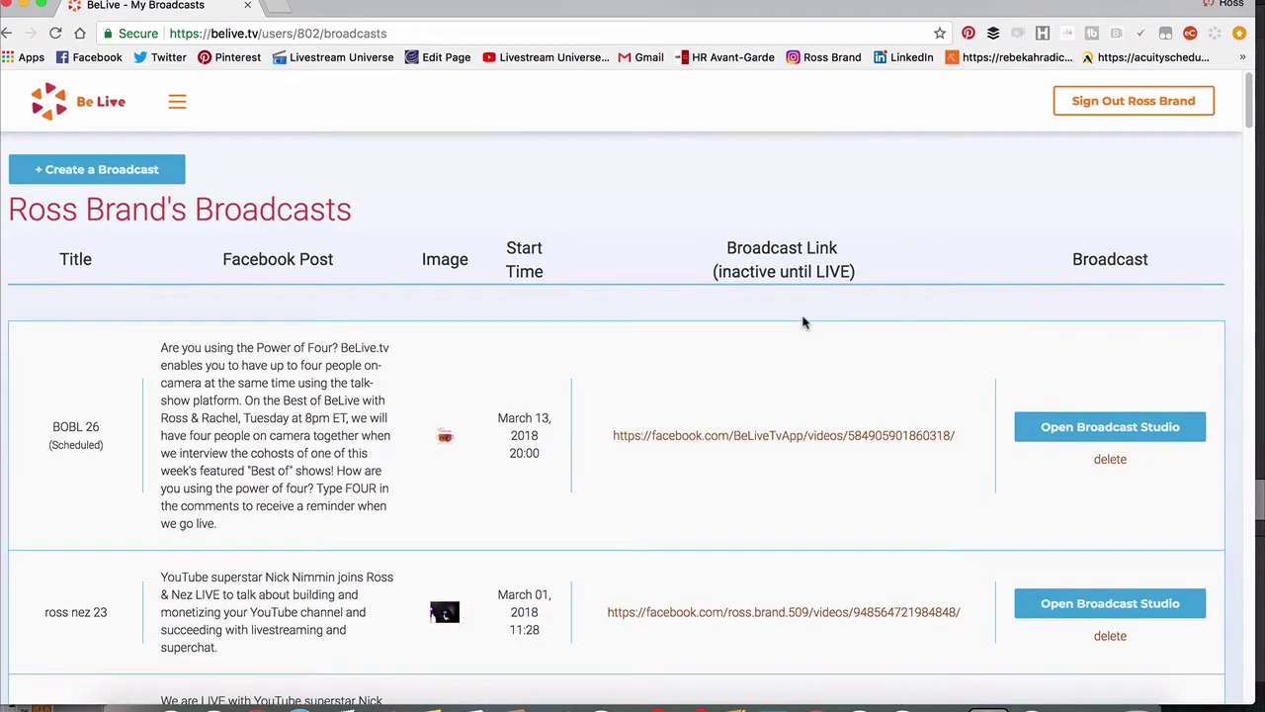
# Open the BOBL 26 studio, move the host into the broadcast, and briefly show their name banner
pyautogui.click(1118, 431)
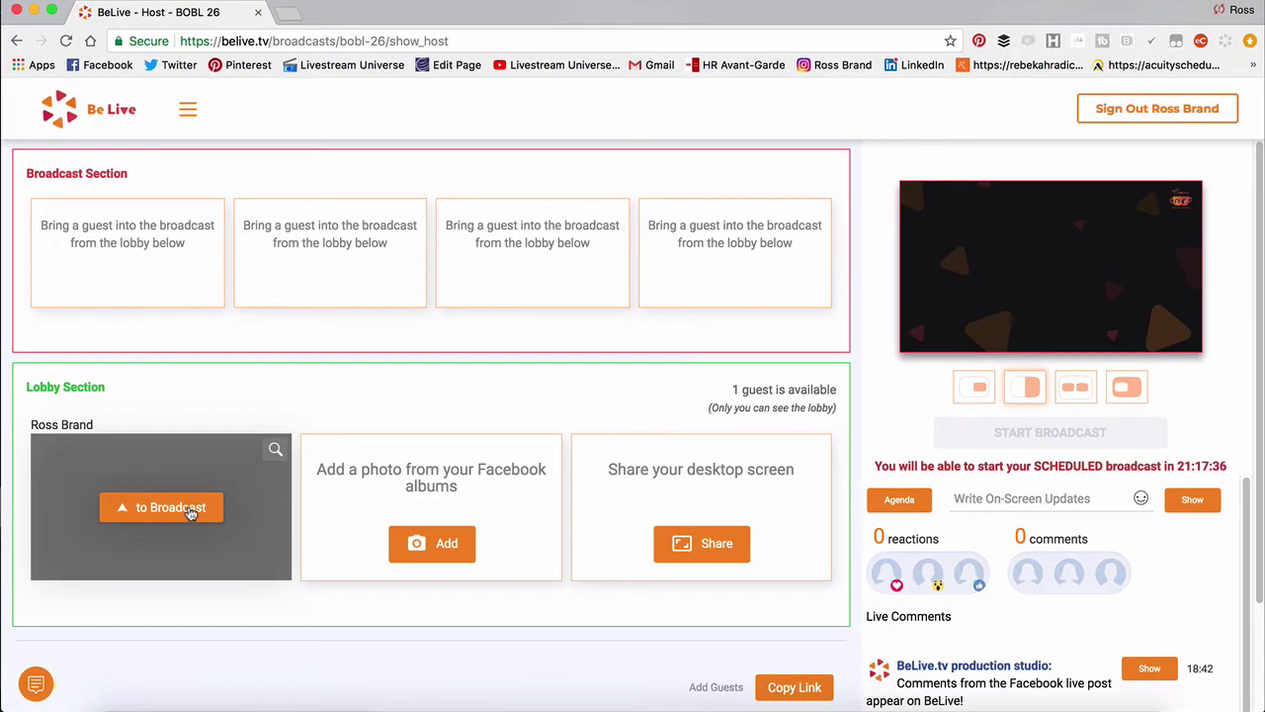
pyautogui.click(171, 508)
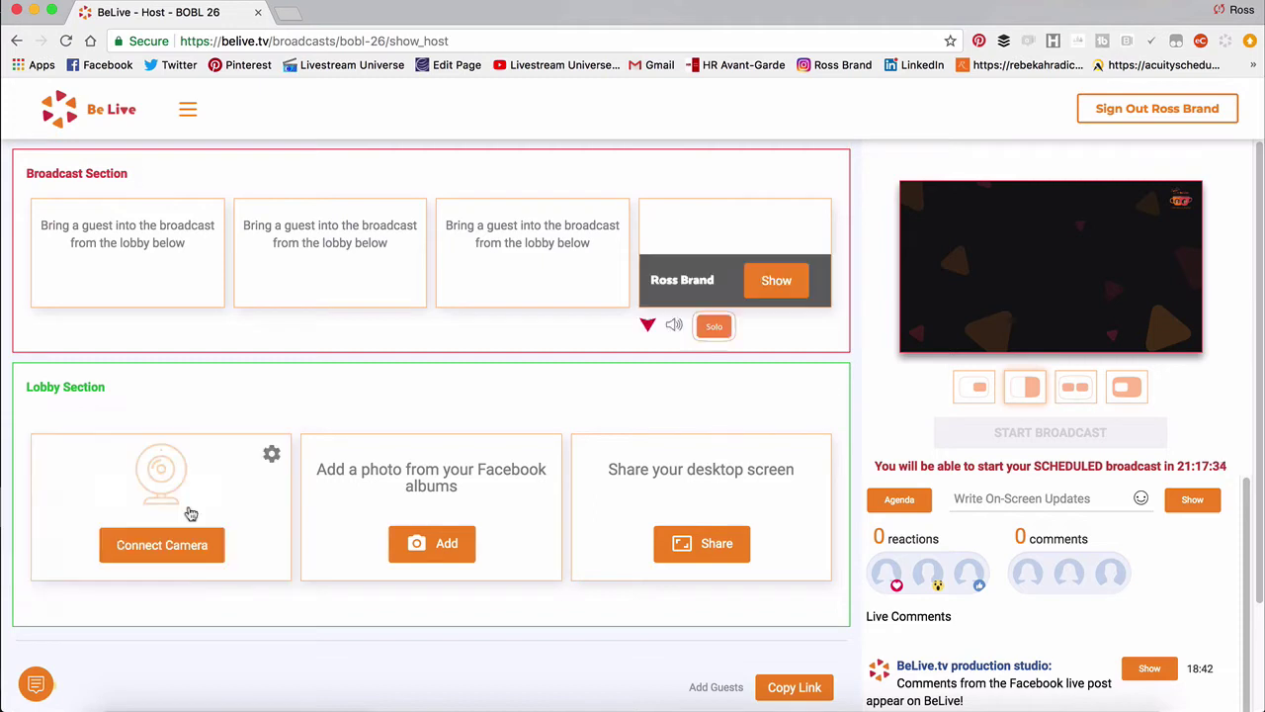
pyautogui.click(784, 283)
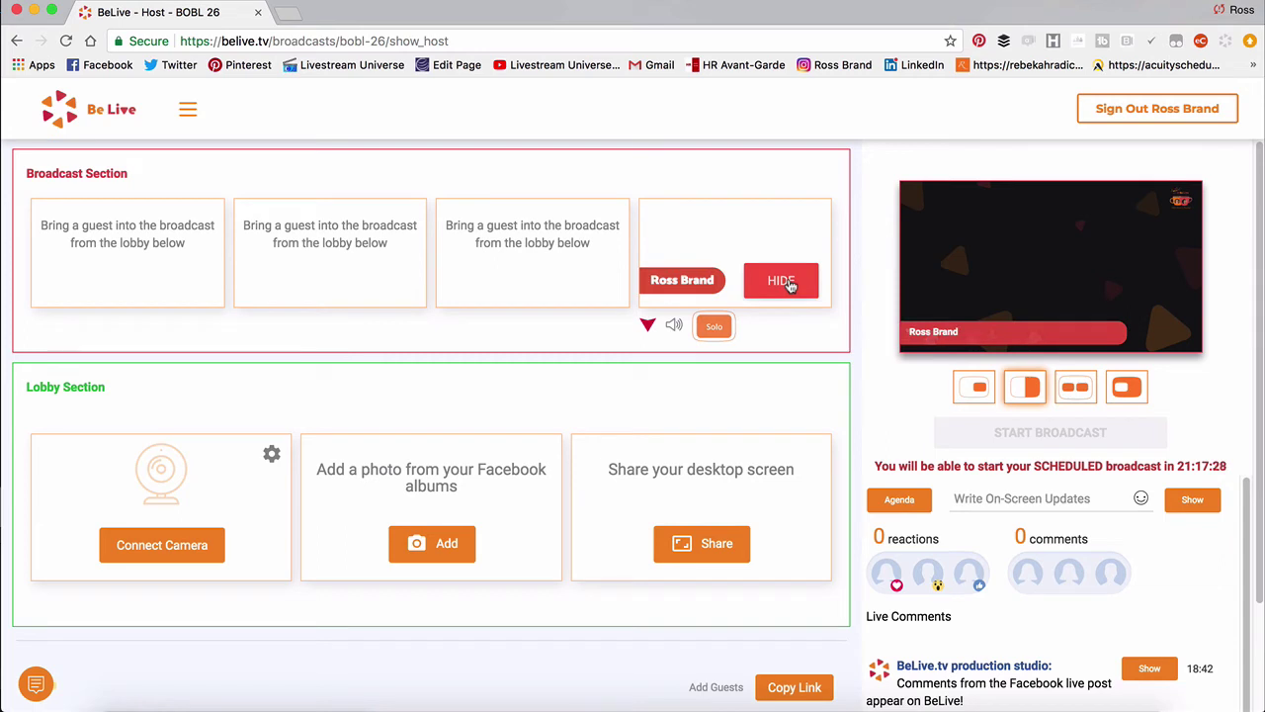
pyautogui.click(771, 289)
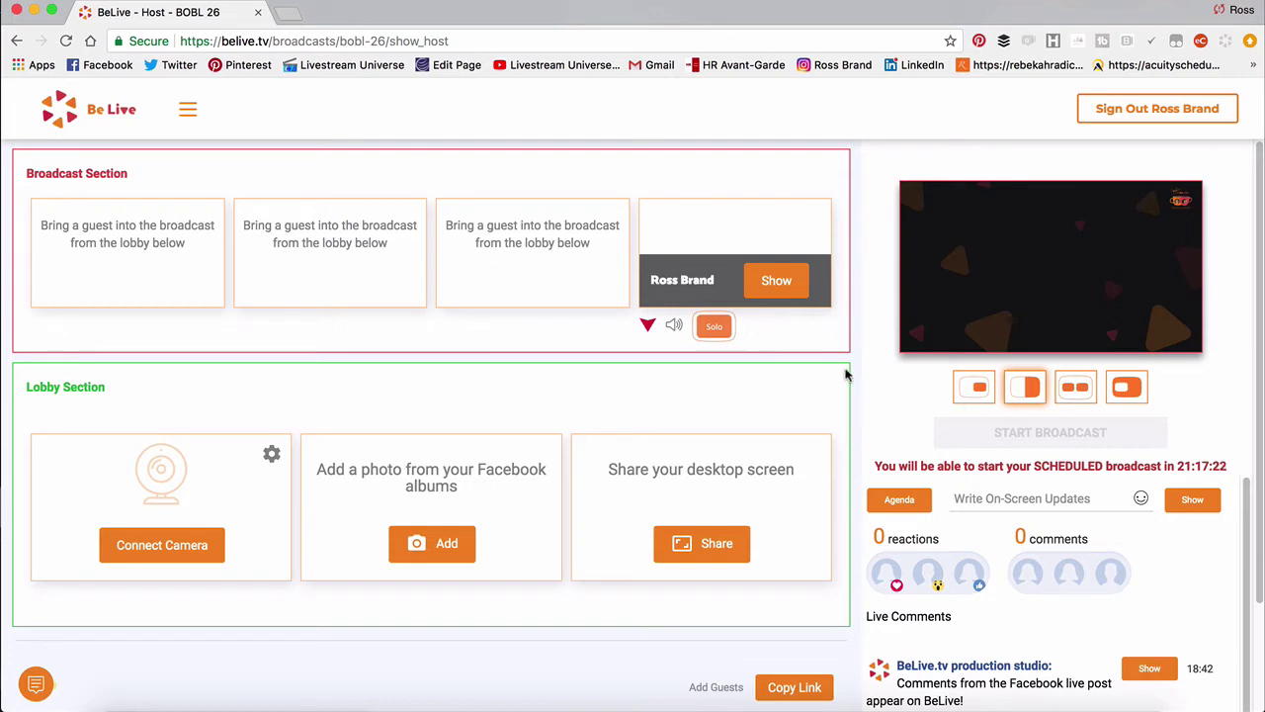
# Draft an agenda call to action: 'Join us TUESDAYS at 8pm for Best of BeLive… on the BeLive.TV FB page.'
pyautogui.click(892, 501)
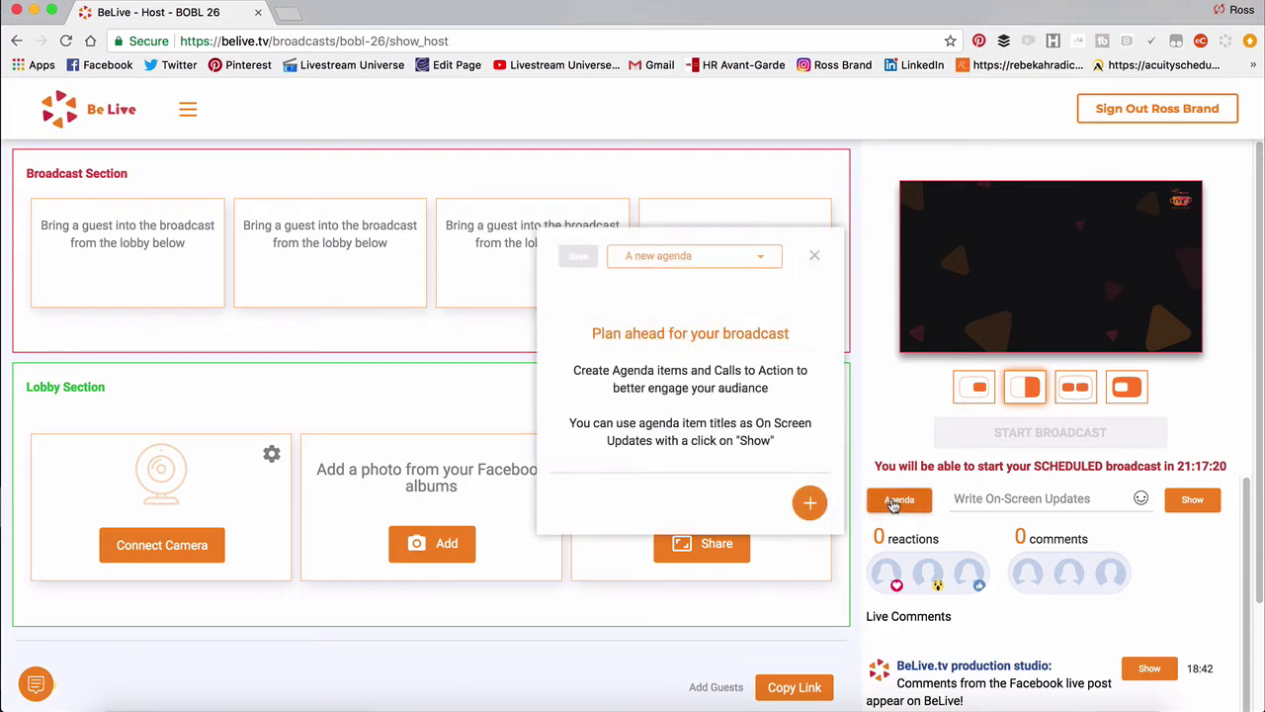
pyautogui.click(810, 503)
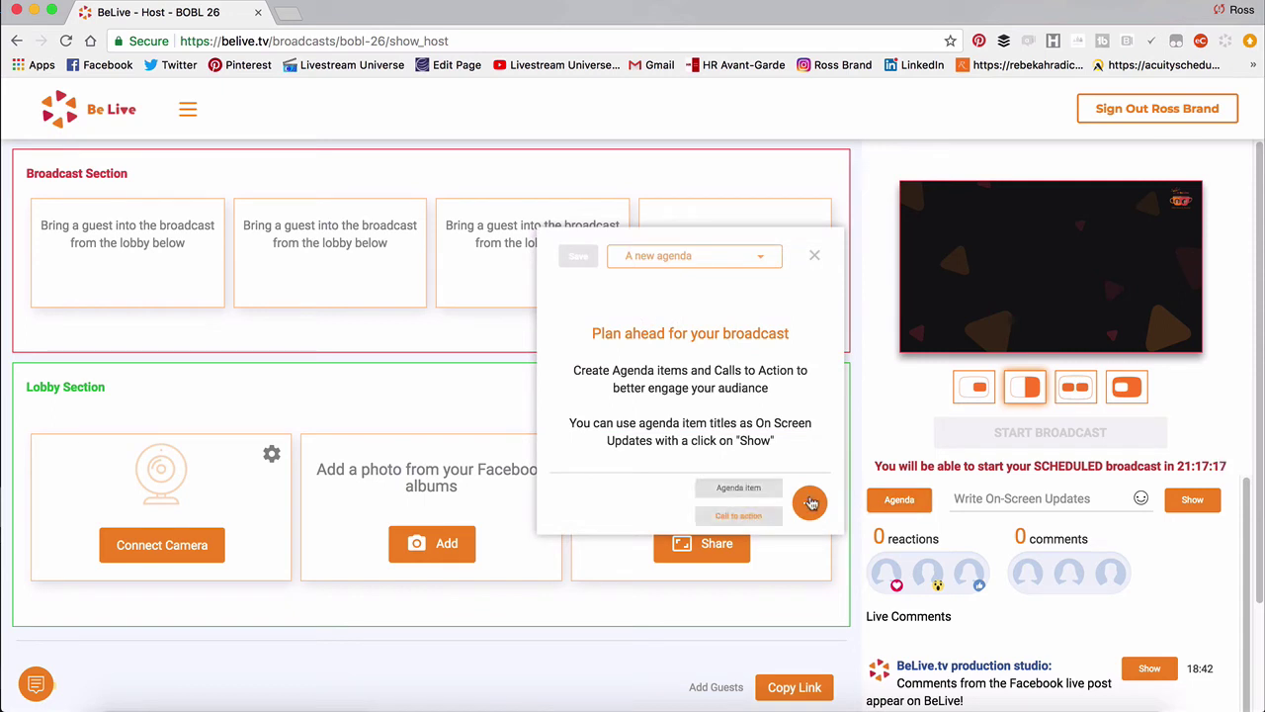
pyautogui.click(753, 518)
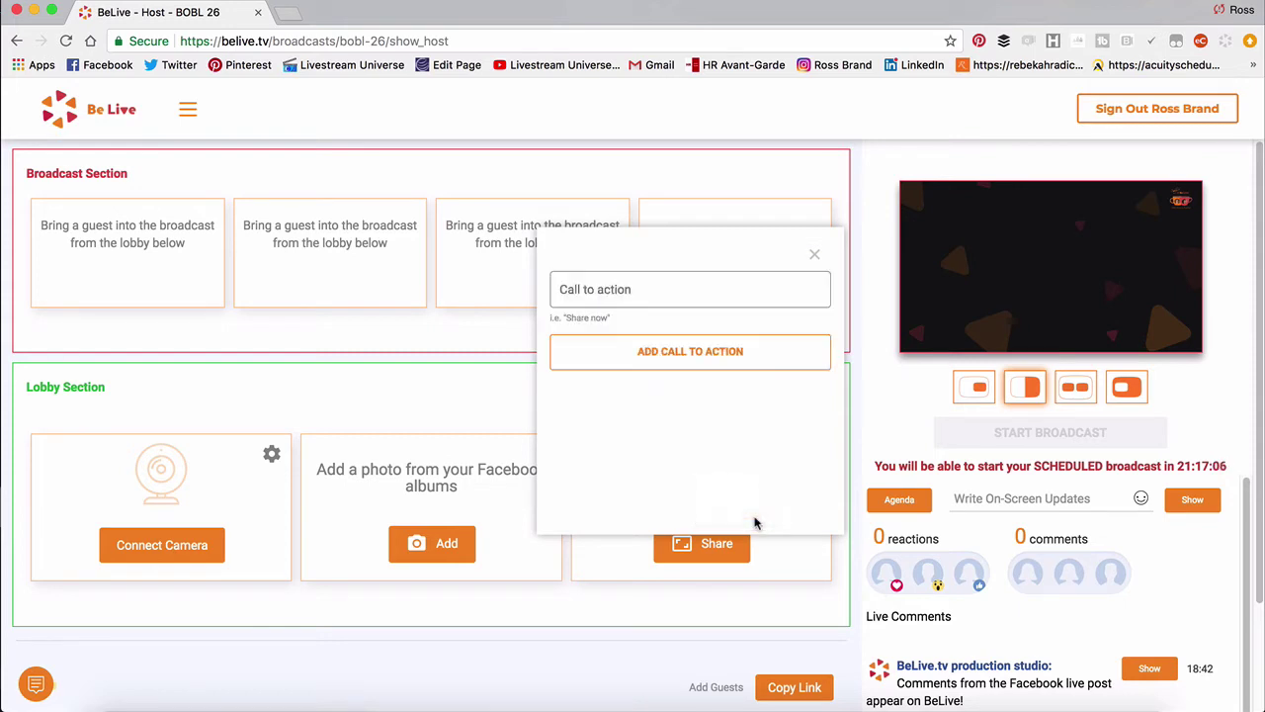
pyautogui.click(679, 289)
pyautogui.write('Join us at')
pyautogui.press('BackSpace')
pyautogui.press('BackSpace')
pyautogui.press('BackSpace')
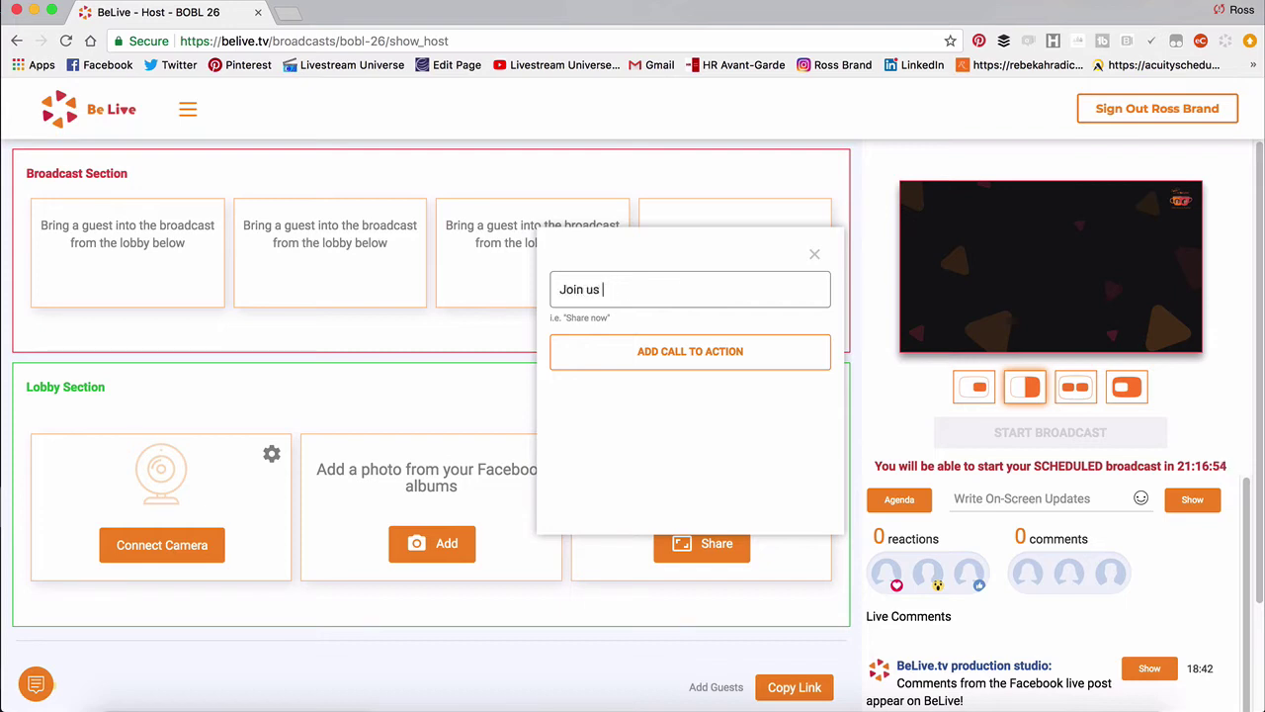
pyautogui.write('TUESDAYS at 8pm for ')
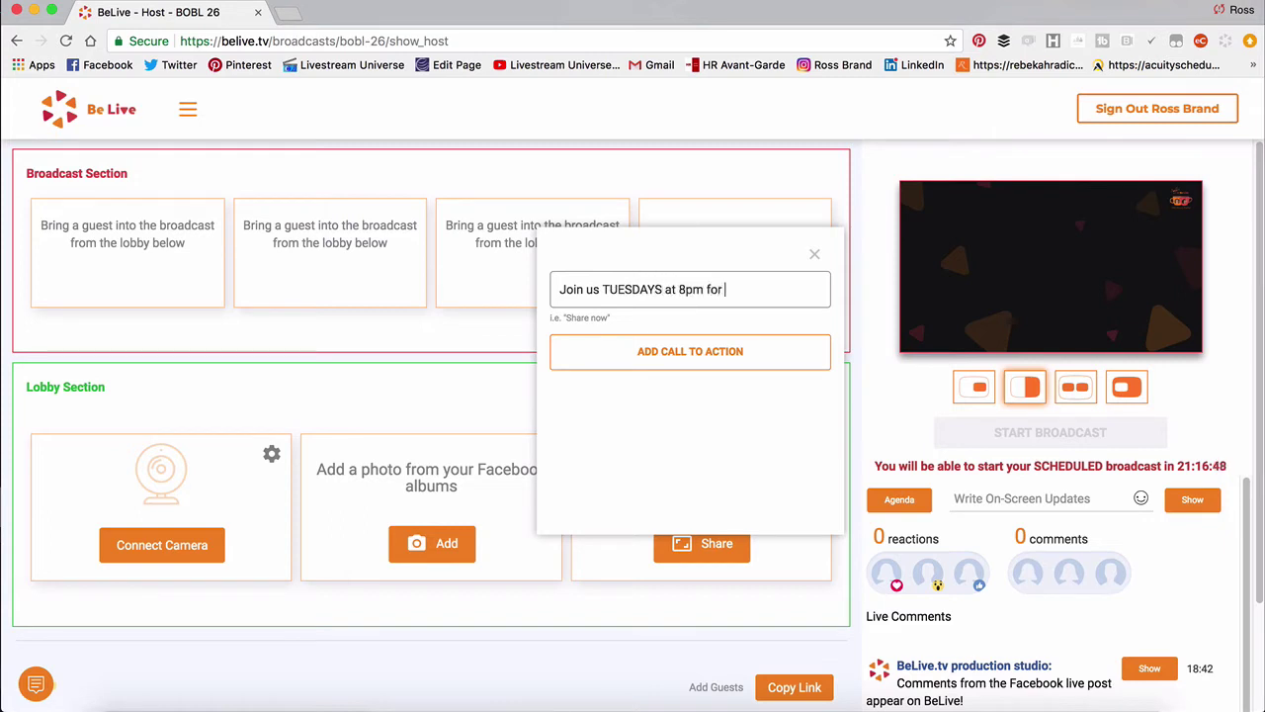
pyautogui.write('Best of BeLive with Ross ')
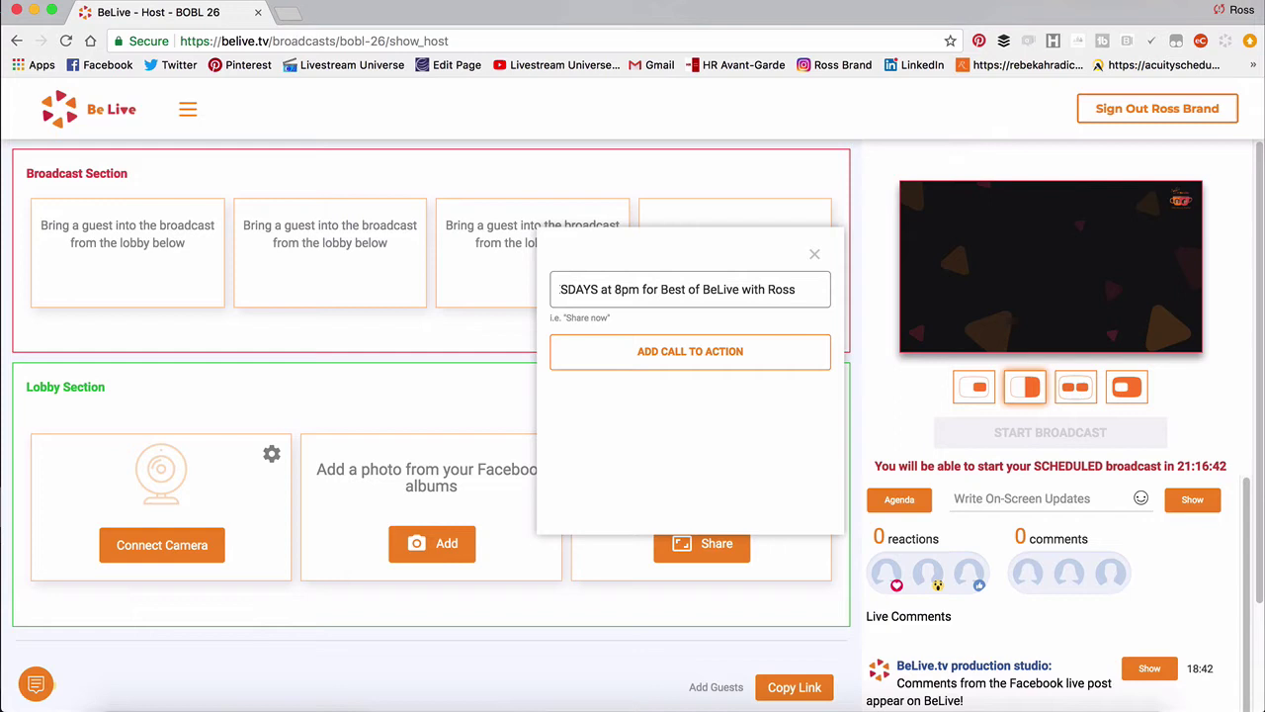
pyautogui.write('& Rachel')
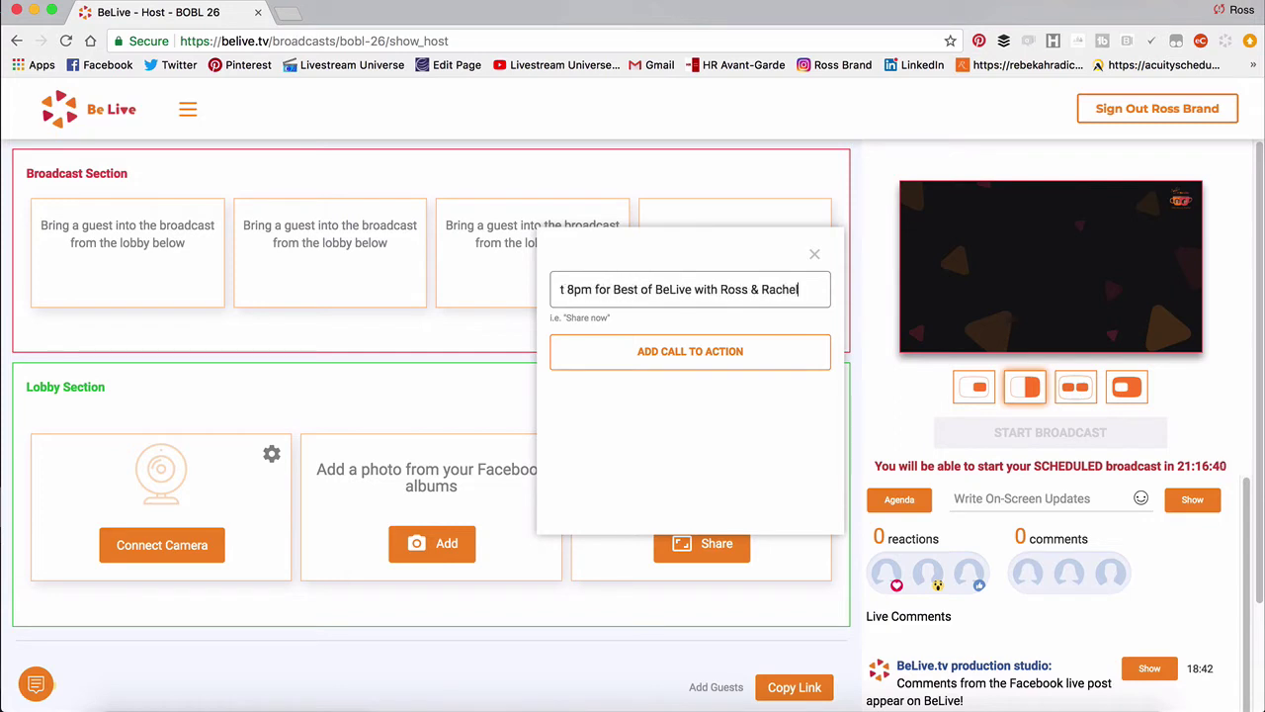
pyautogui.write(' on ')
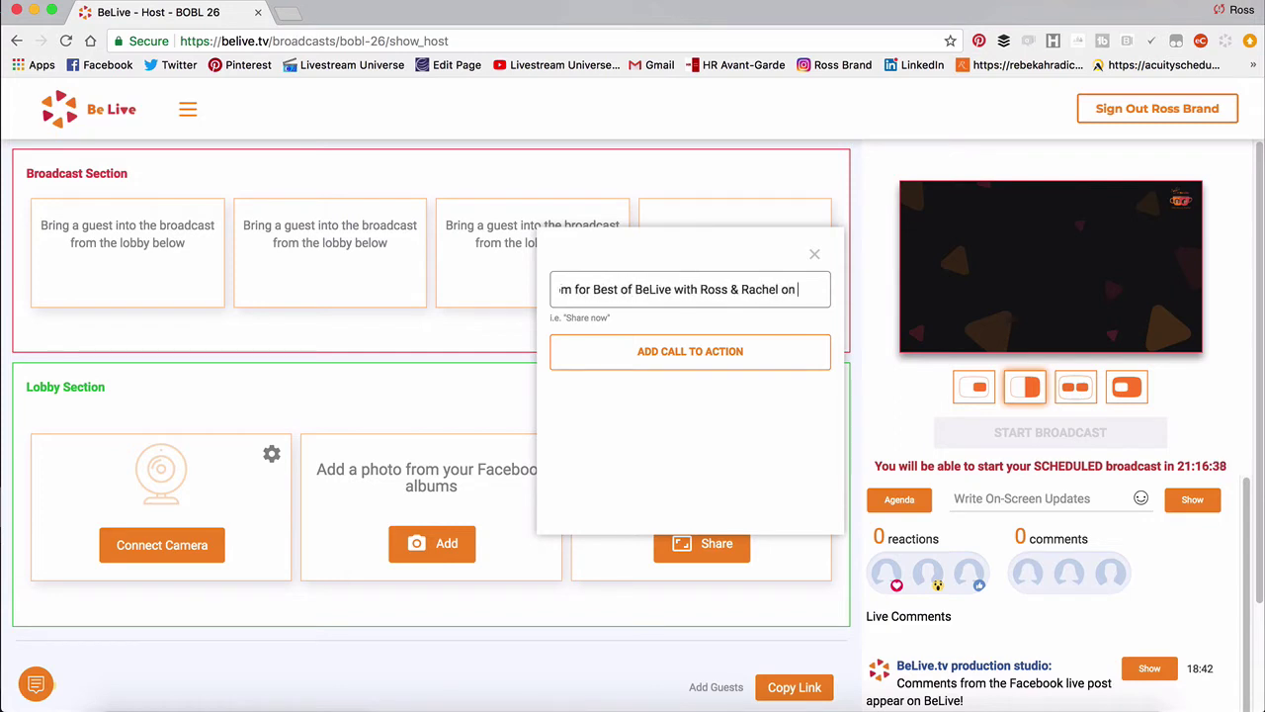
pyautogui.write('the BeLive')
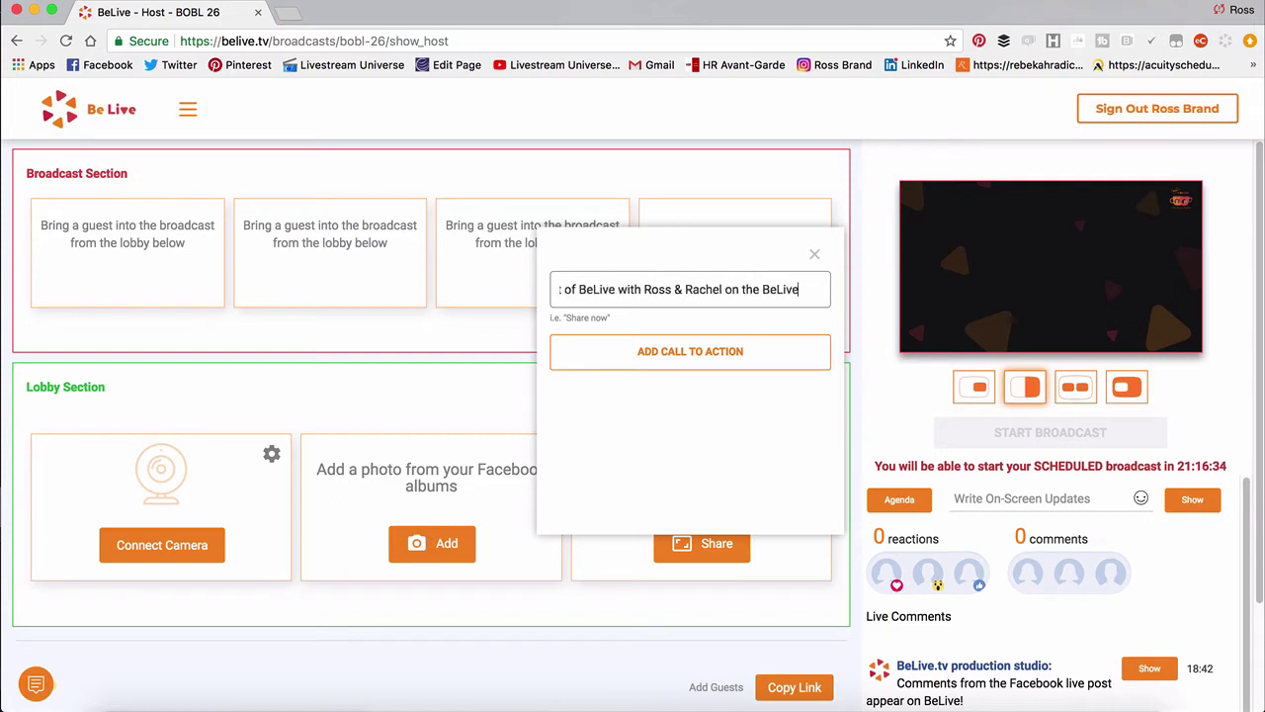
pyautogui.write('.')
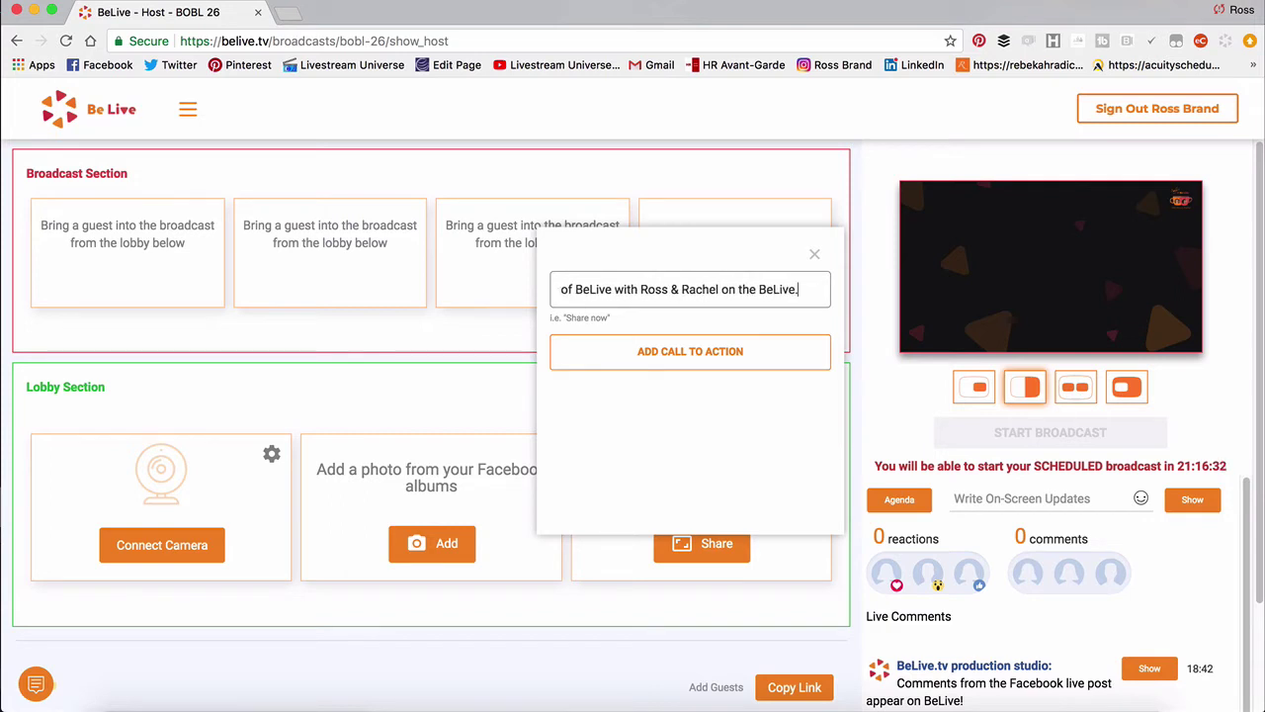
pyautogui.write('TV ')
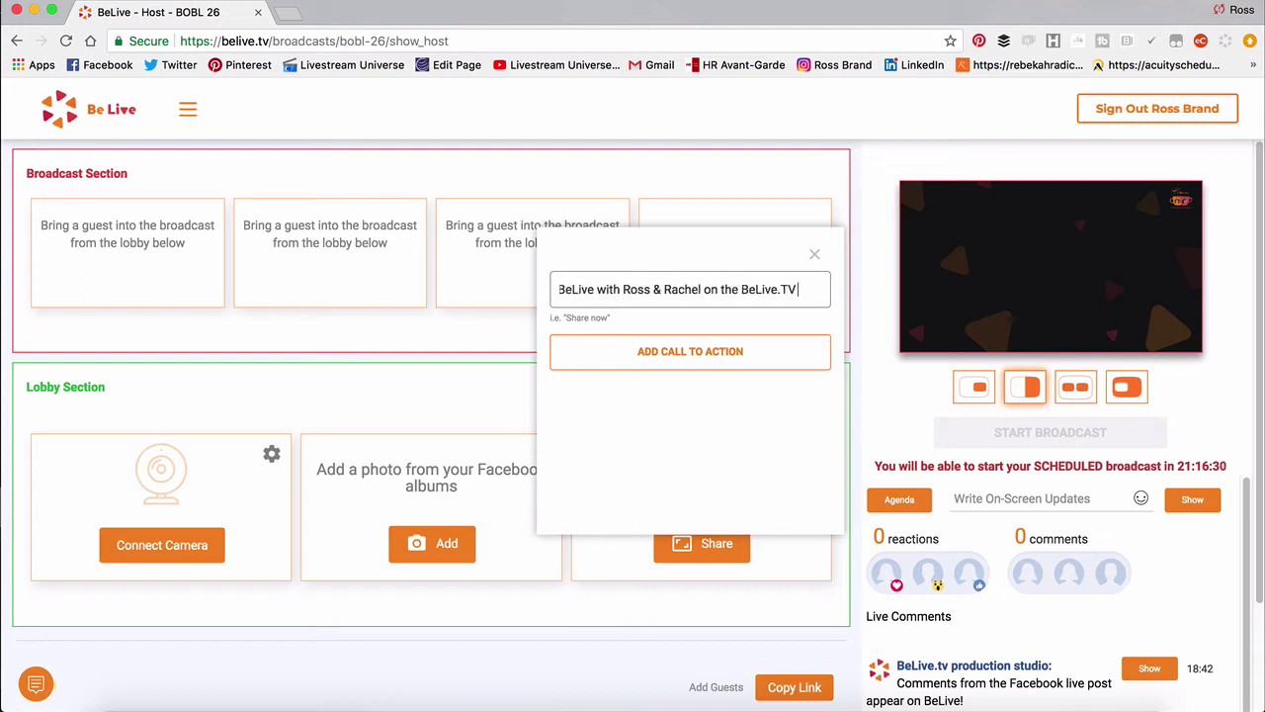
pyautogui.write('FB page')
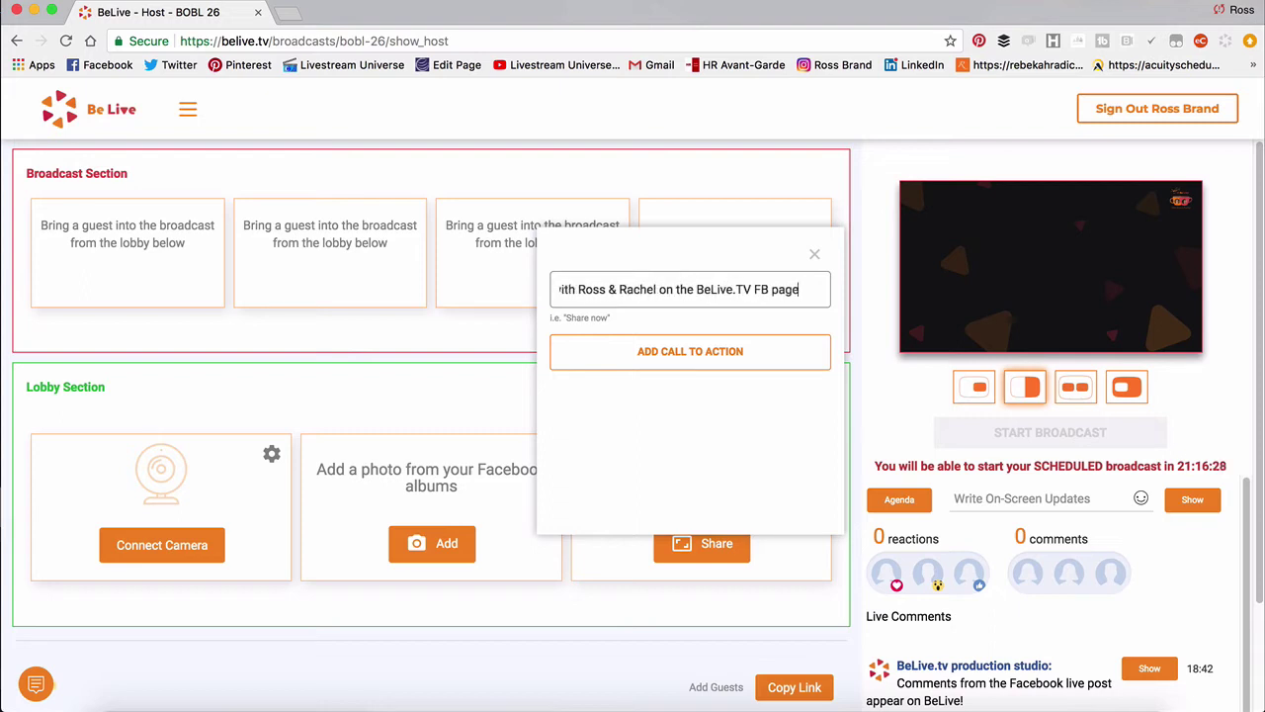
pyautogui.write('.')
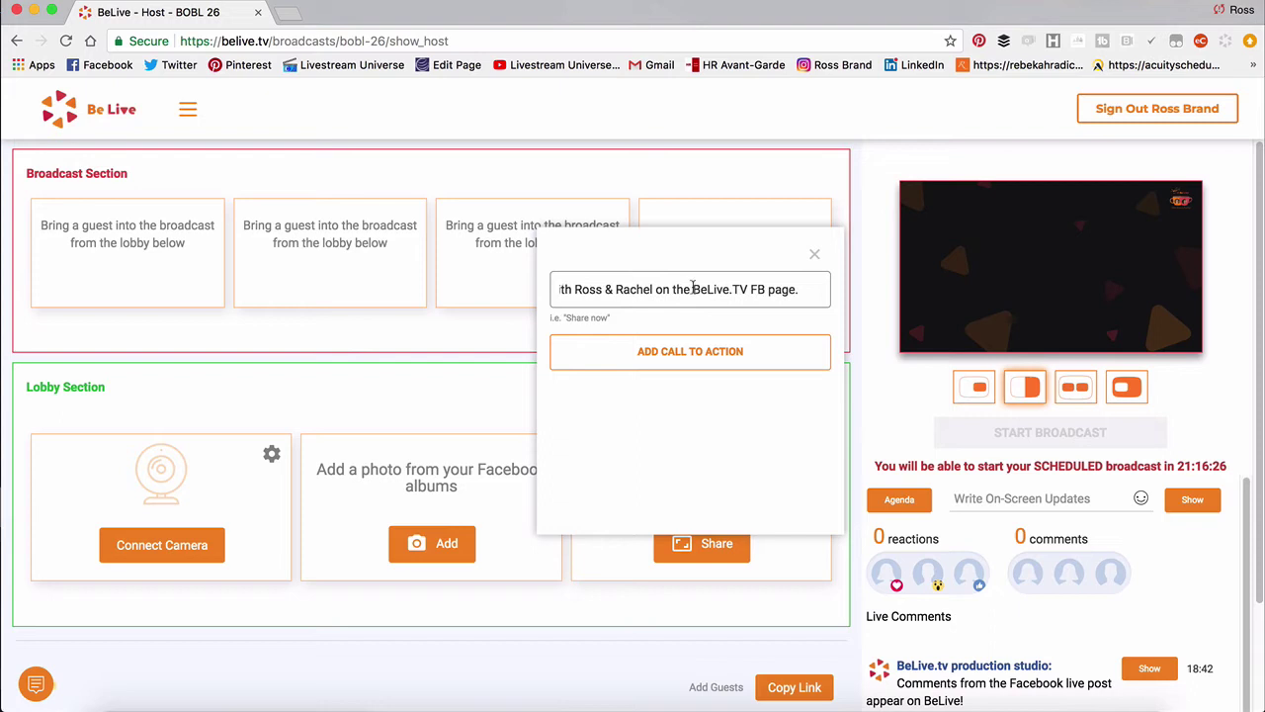
# Add the Tuesday announcement to the agenda, scroll it across the preview, then hide it
pyautogui.click(728, 354)
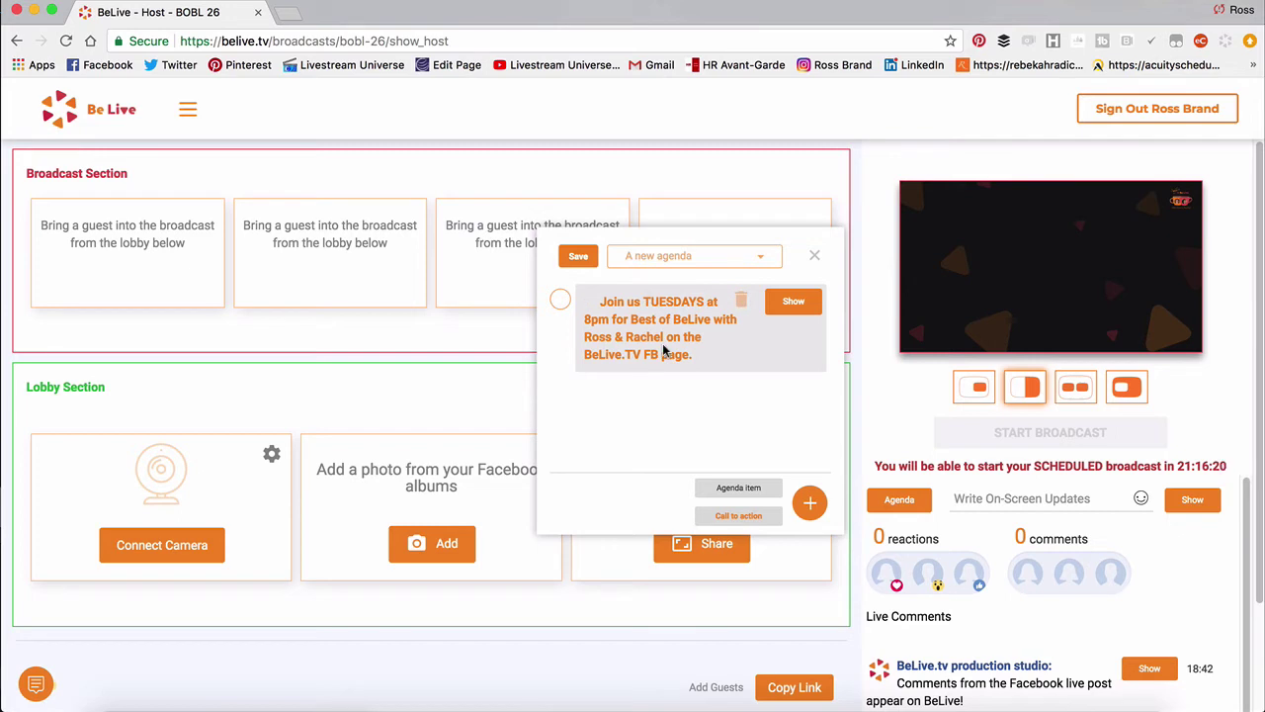
pyautogui.click(788, 306)
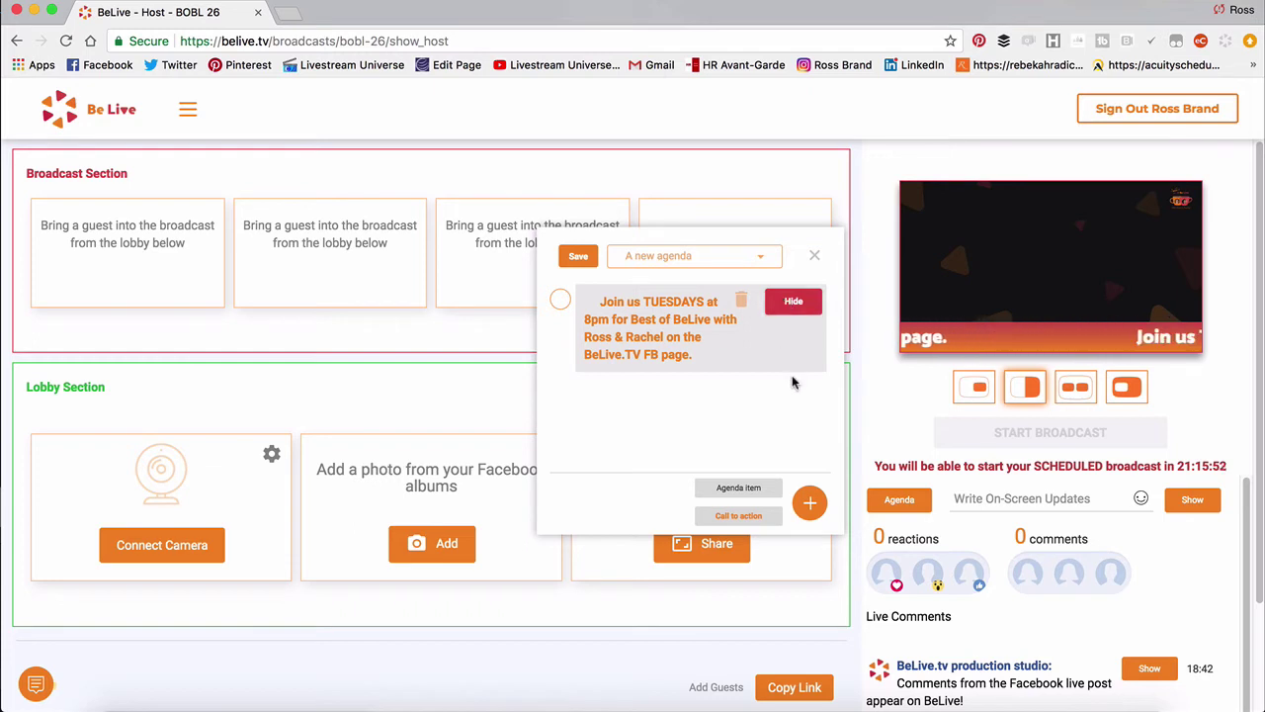
pyautogui.click(794, 301)
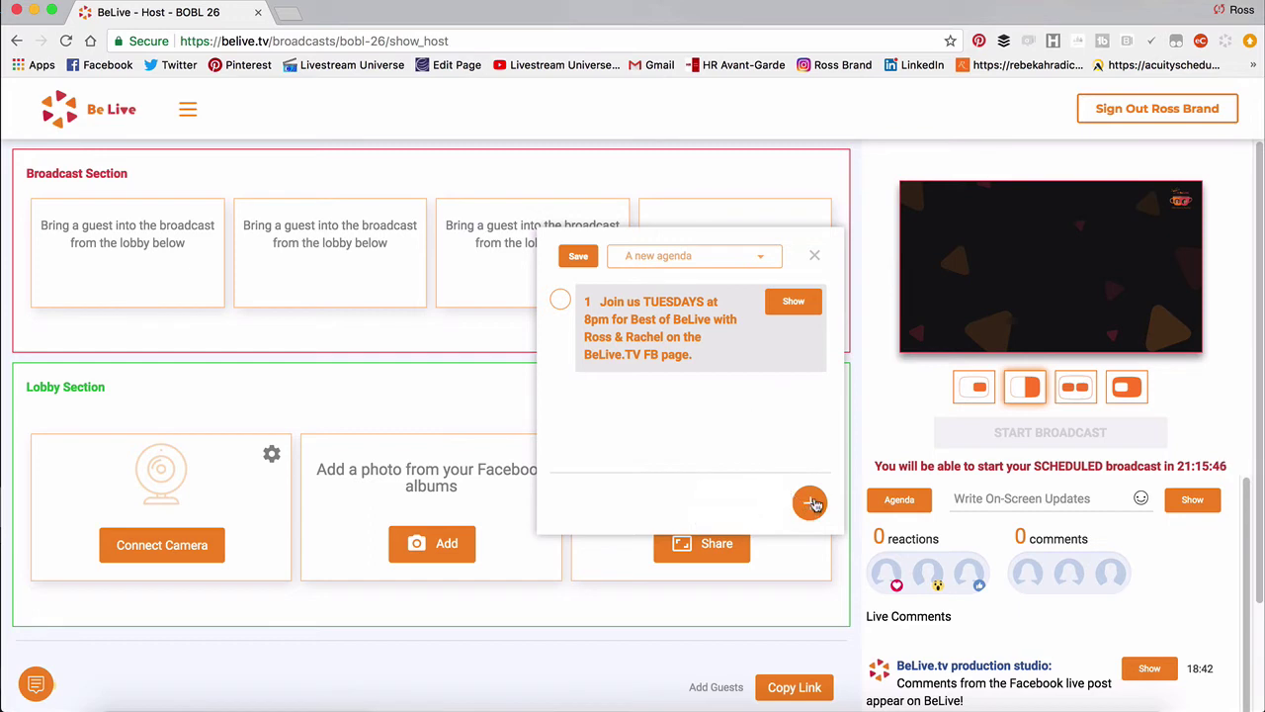
# Add the call to action 'Best of BeLive: Tuesdays at 8pm ET' and scroll it on the preview
pyautogui.moveTo(814, 505)
pyautogui.click(749, 516)
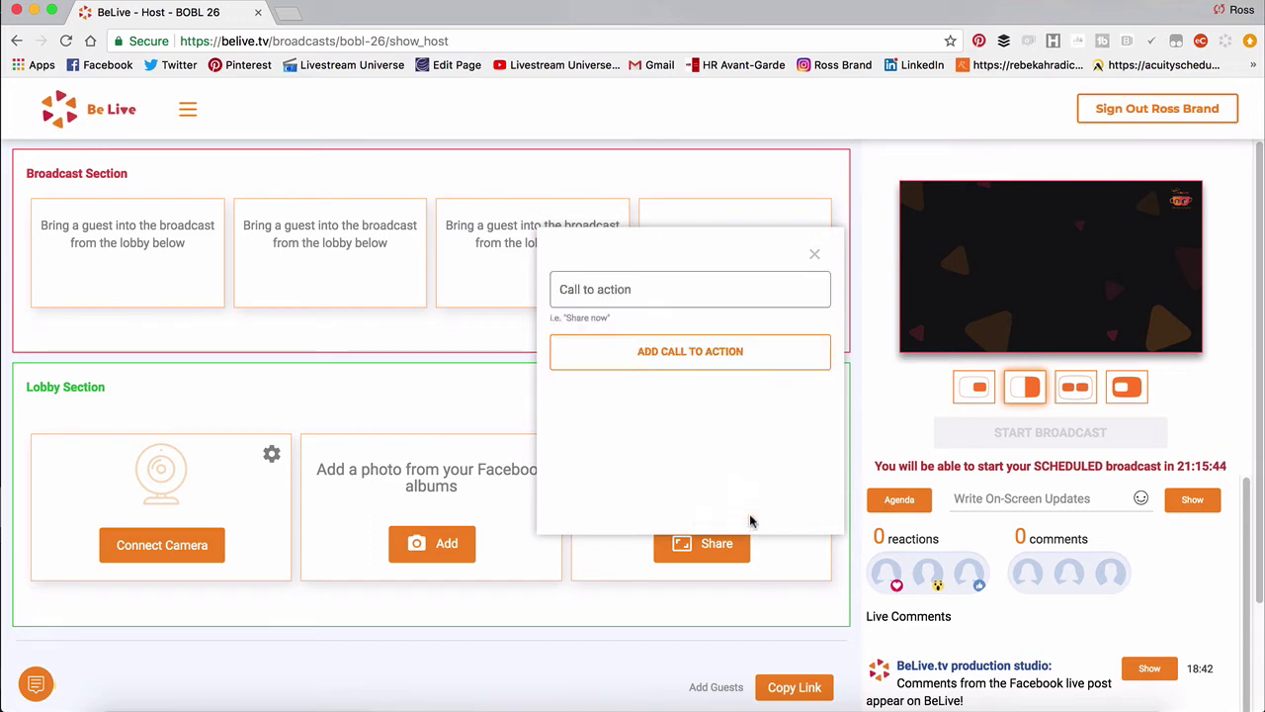
pyautogui.click(691, 293)
pyautogui.write('Best of BeLive: T')
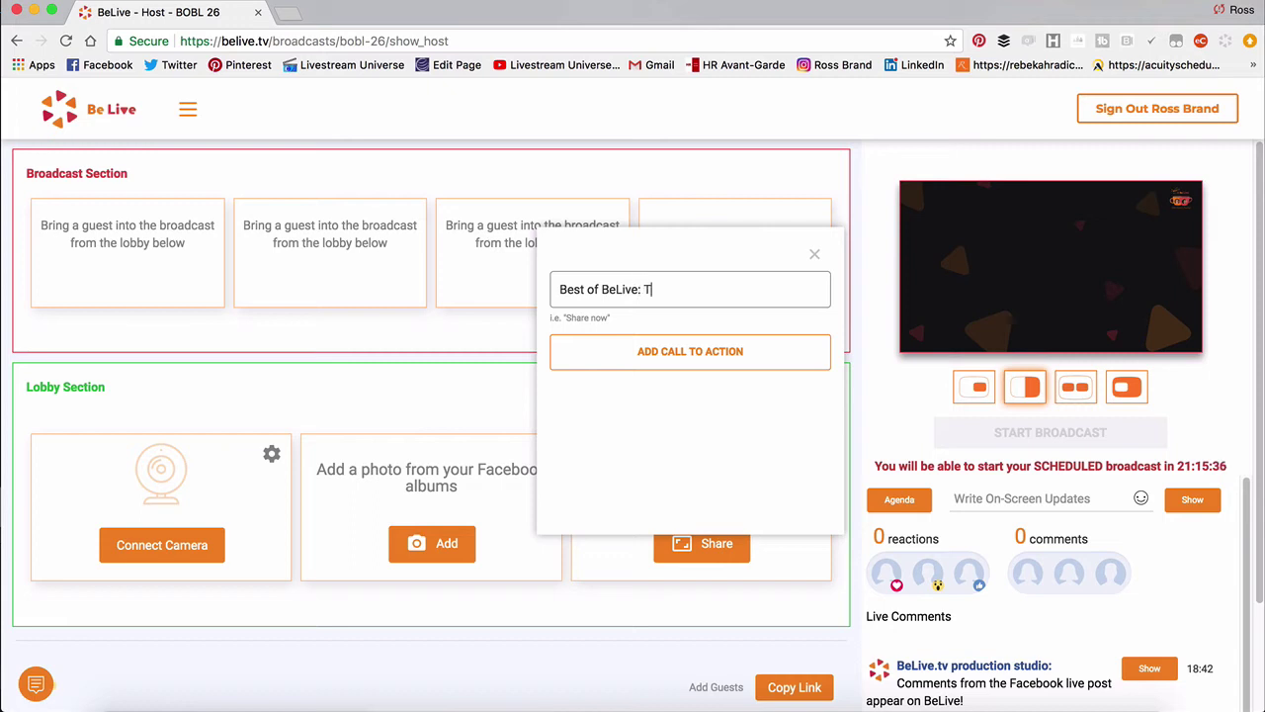
pyautogui.write('uesdays at 8pm ET')
pyautogui.click(741, 354)
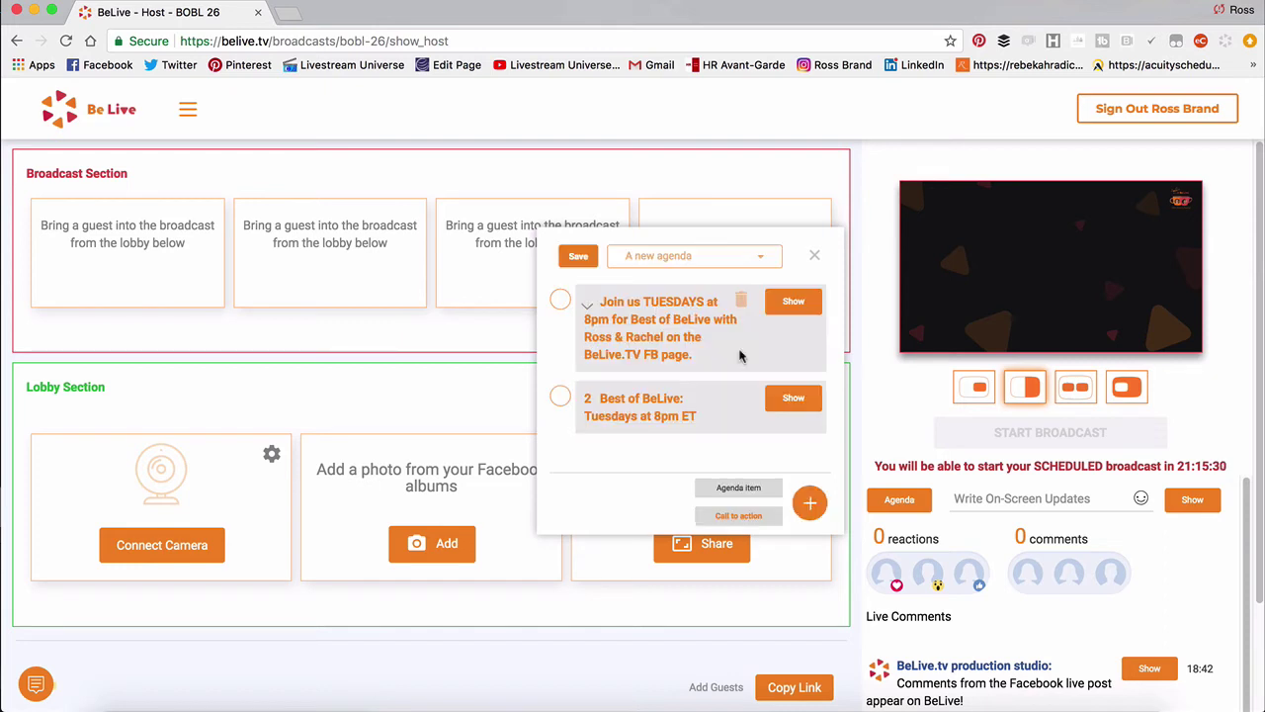
pyautogui.click(793, 398)
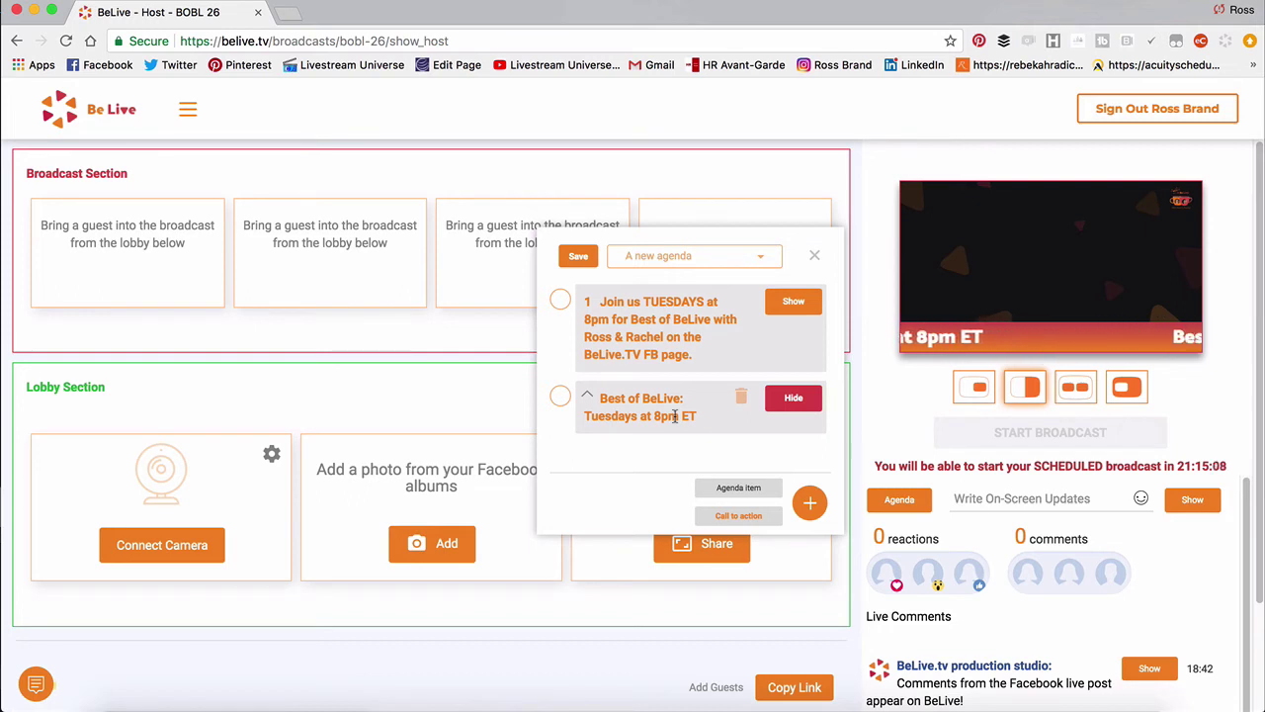
pyautogui.click(810, 503)
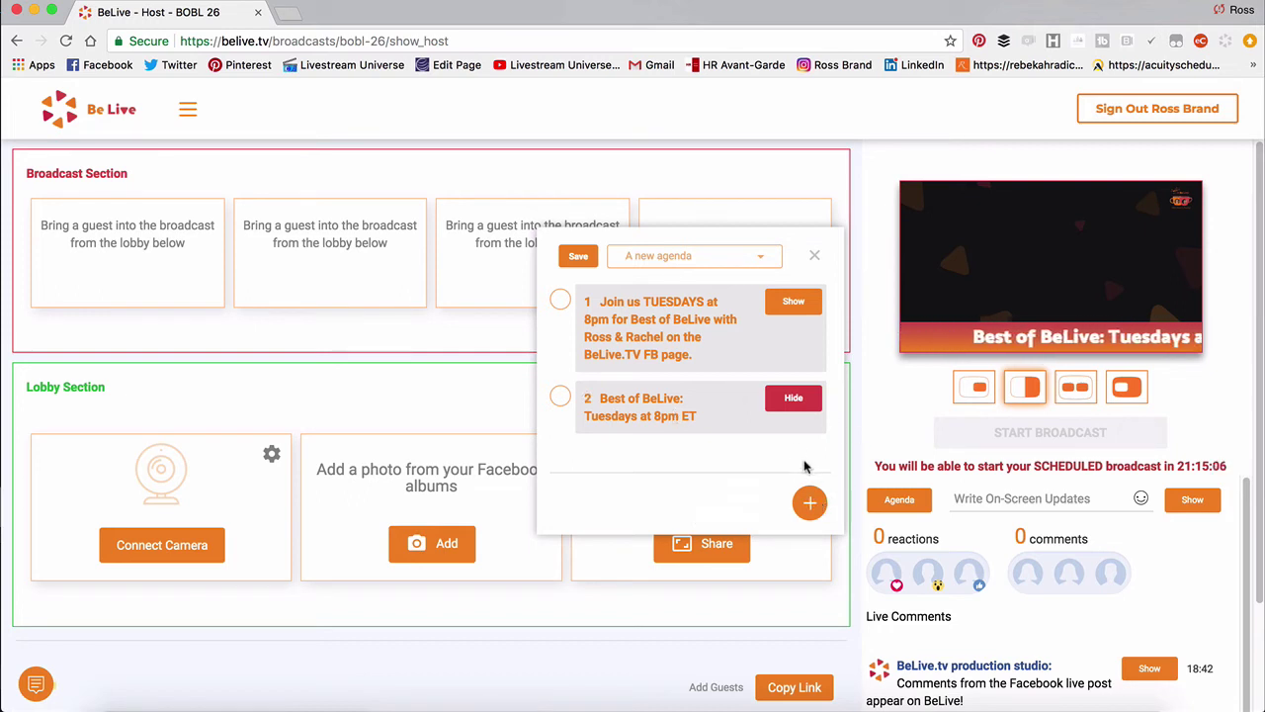
# Start a third call to action with the text 'Try out BeLive by going to BeLive.tv'
pyautogui.click(810, 504)
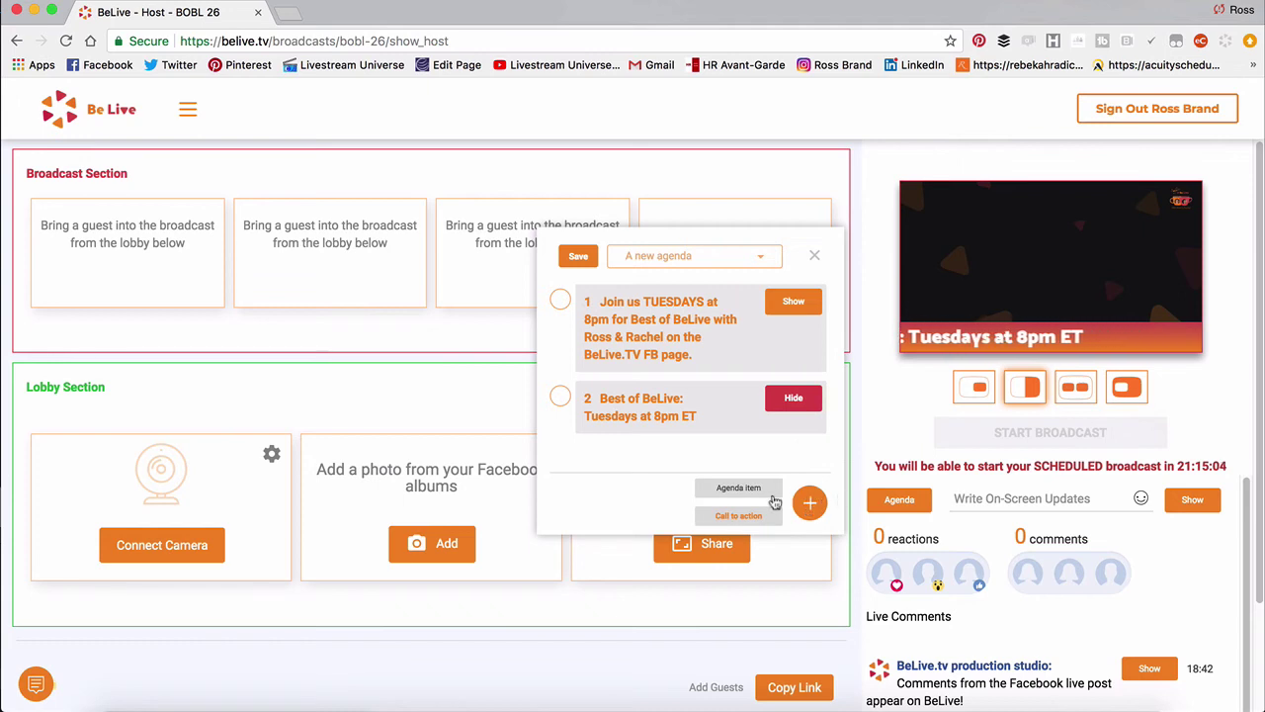
pyautogui.click(744, 515)
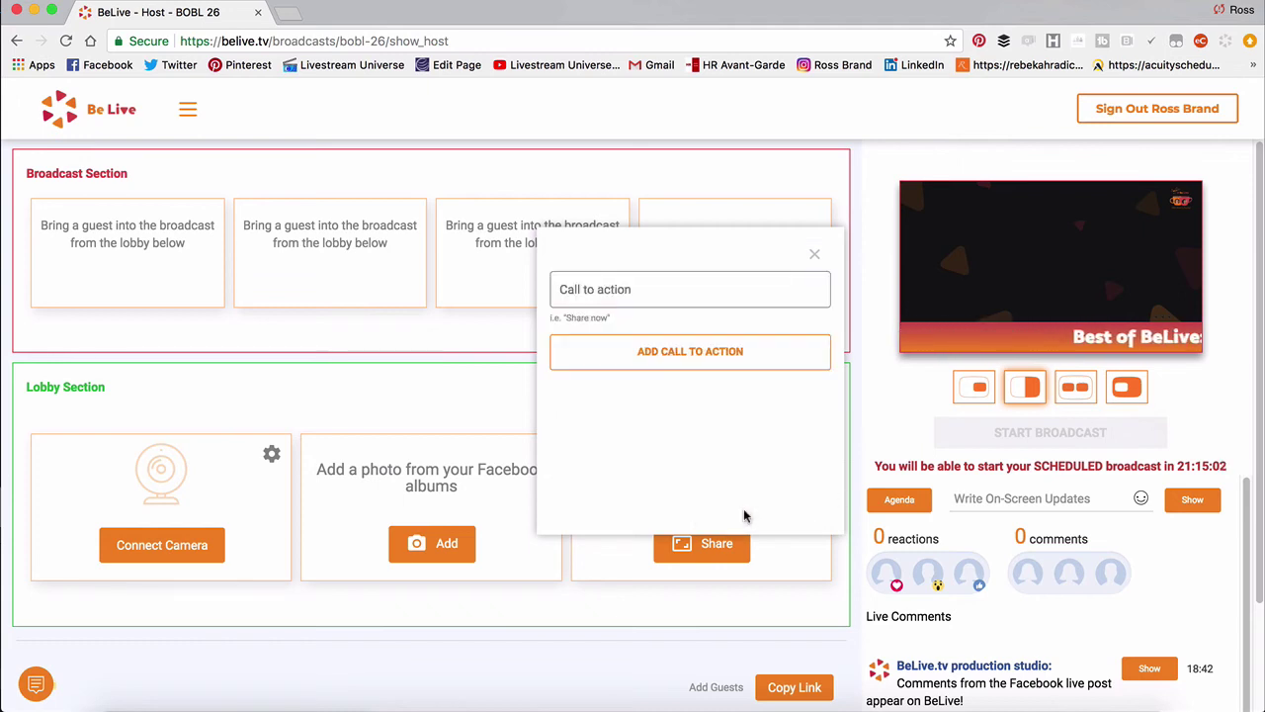
pyautogui.click(701, 289)
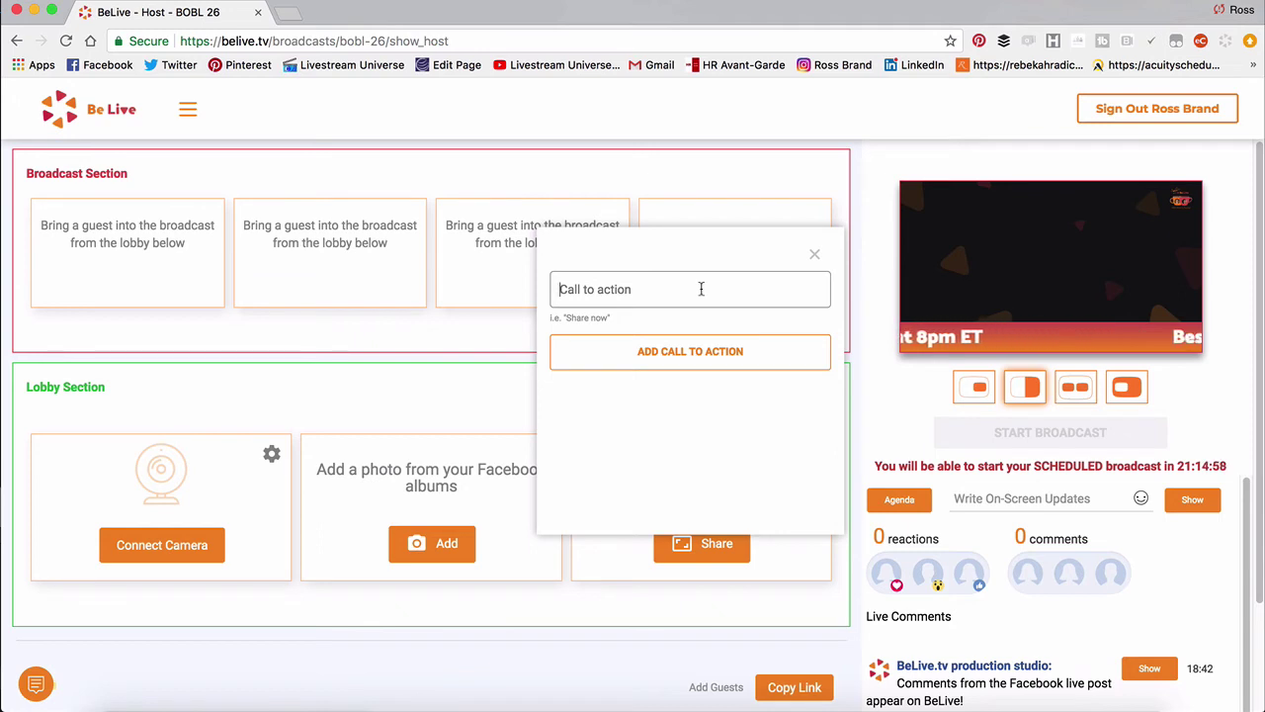
pyautogui.write('T')
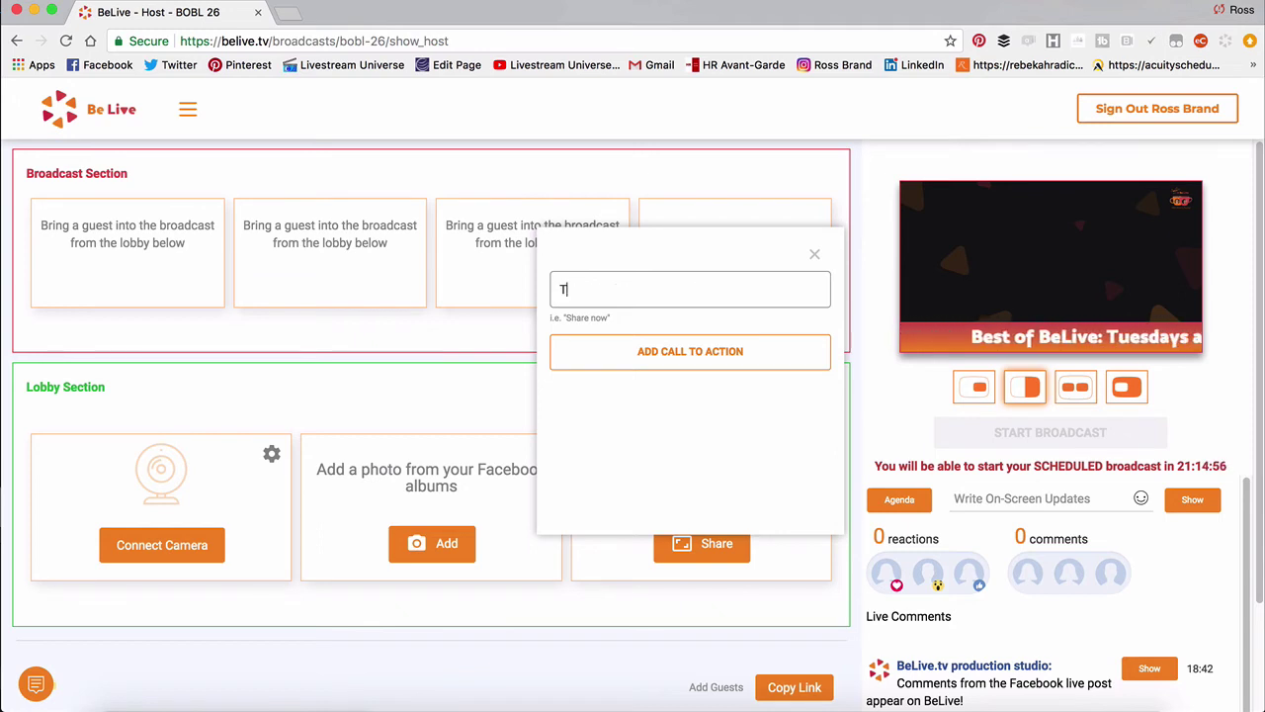
pyautogui.write('ry out BeL')
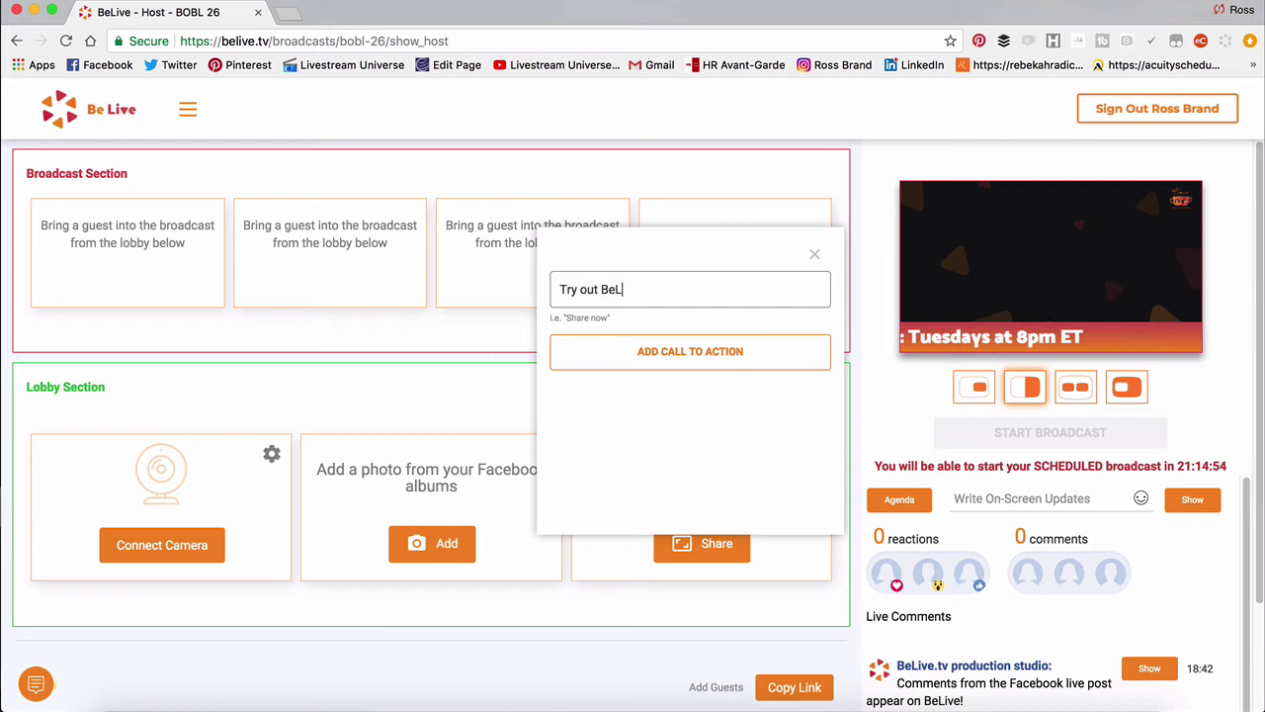
pyautogui.write('ive by goi')
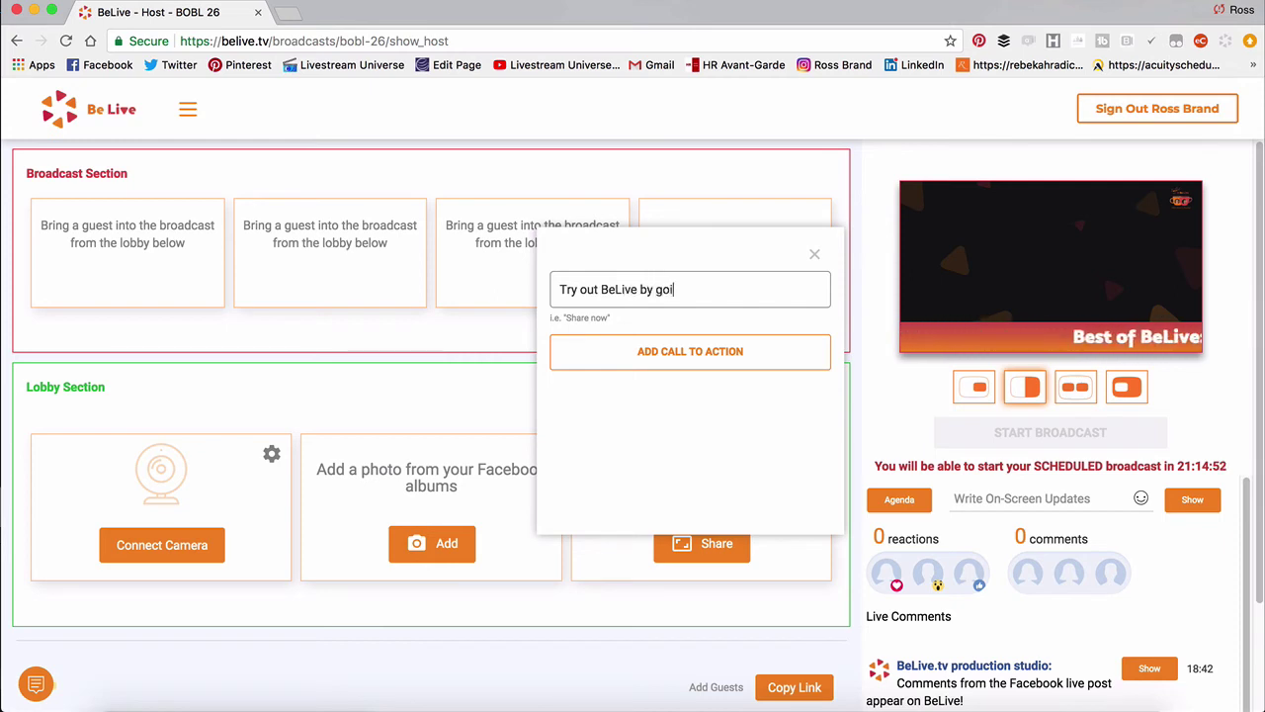
pyautogui.write('ng to Be')
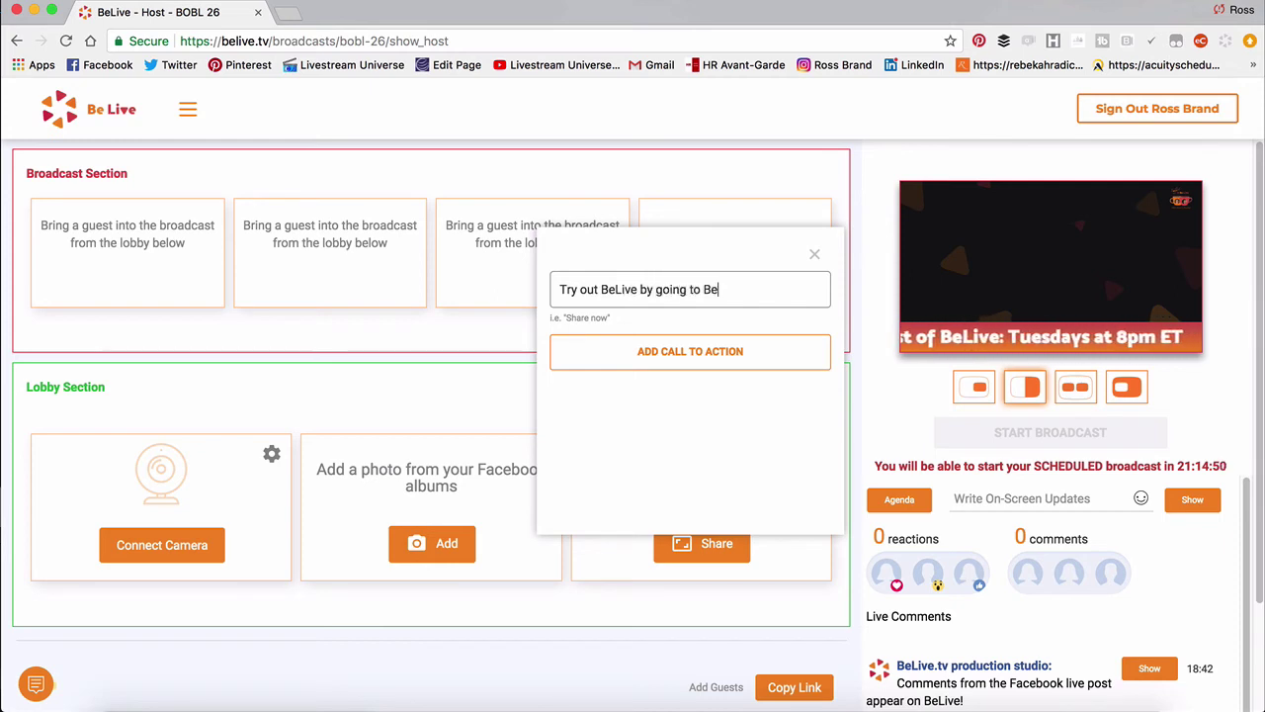
pyautogui.write('Live.tv')
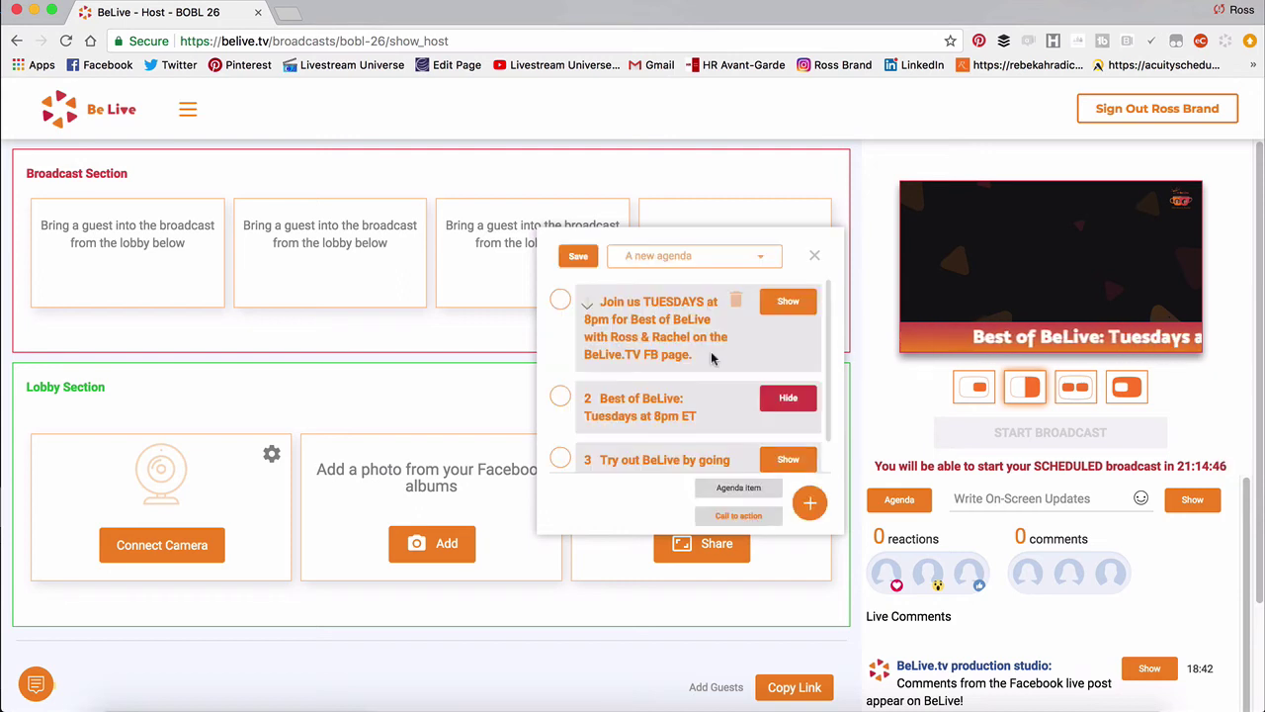
# Scroll the 'Try out BeLive' call to action across the preview, then hide it
pyautogui.click(788, 462)
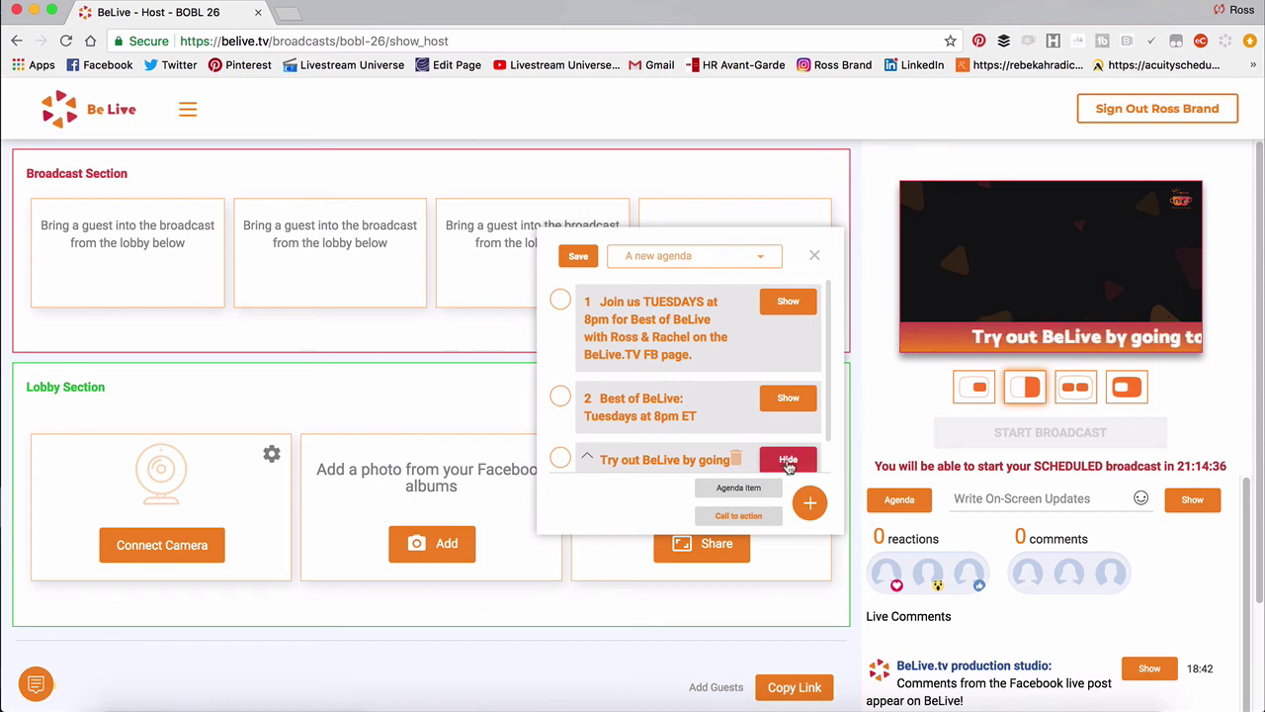
pyautogui.click(788, 461)
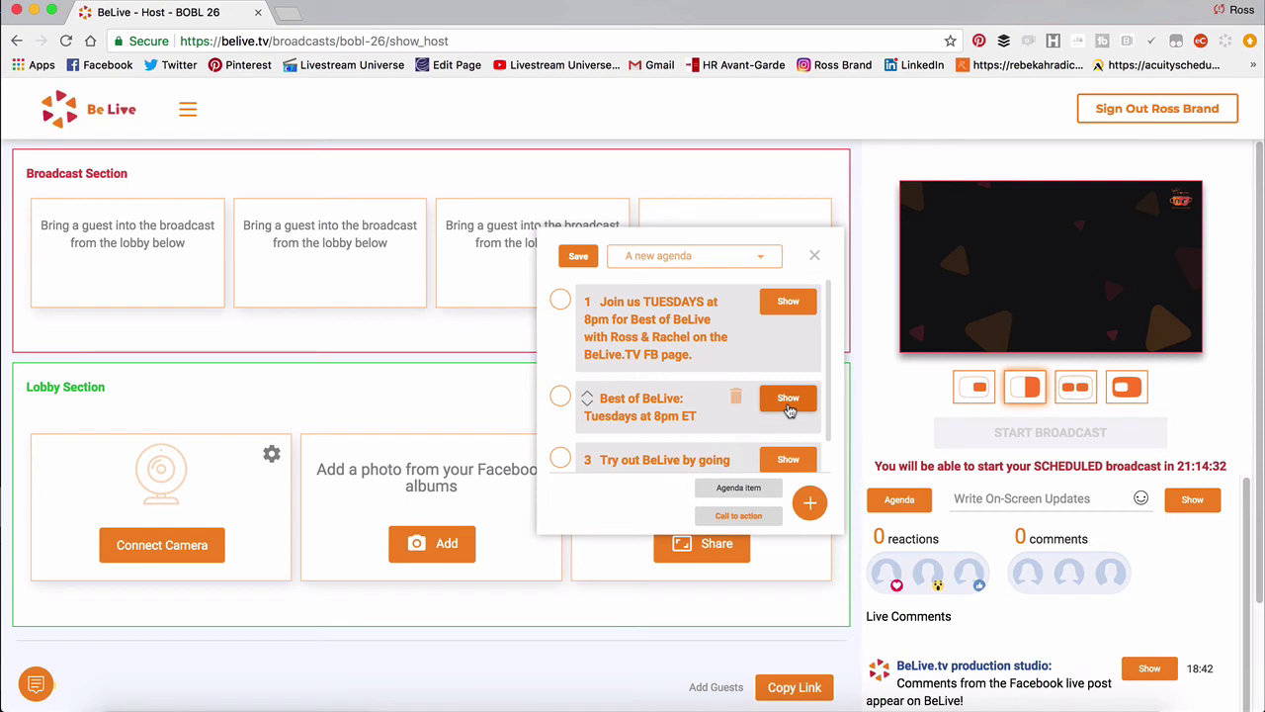
# Add an agenda item titled with the host's full name and show it as a preview banner
pyautogui.click(739, 487)
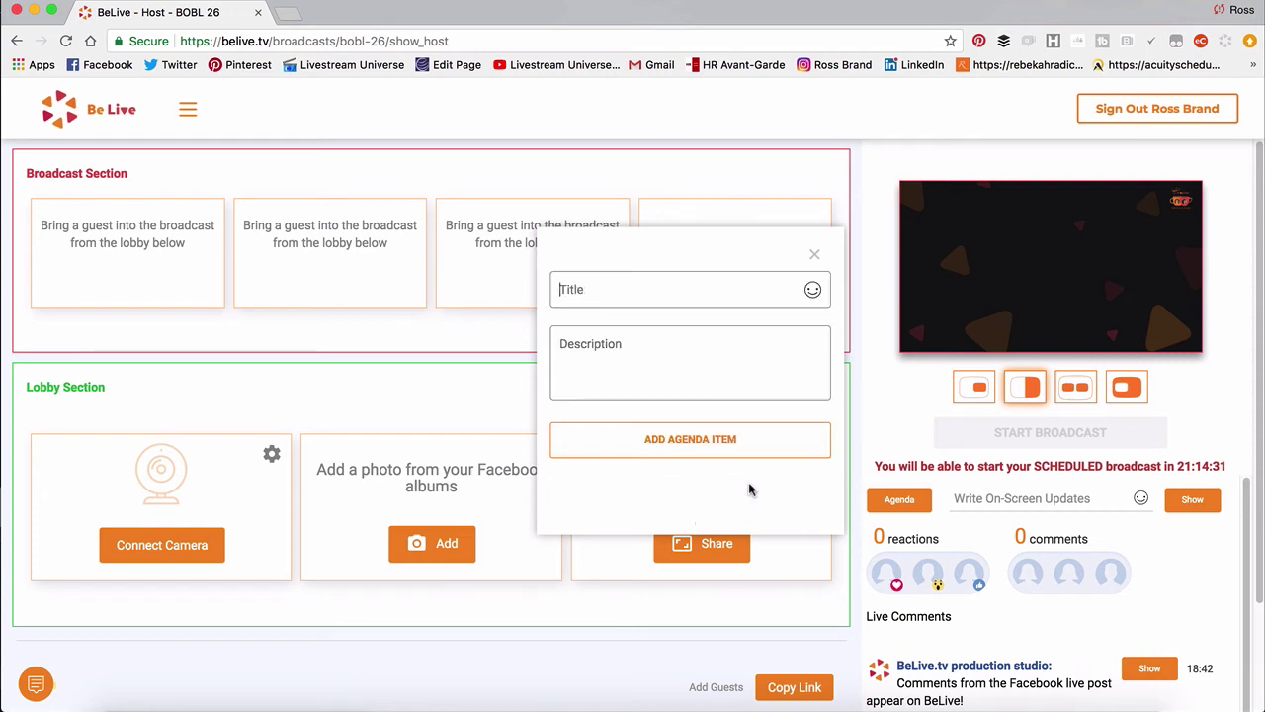
pyautogui.click(680, 287)
pyautogui.write('Ross Brand')
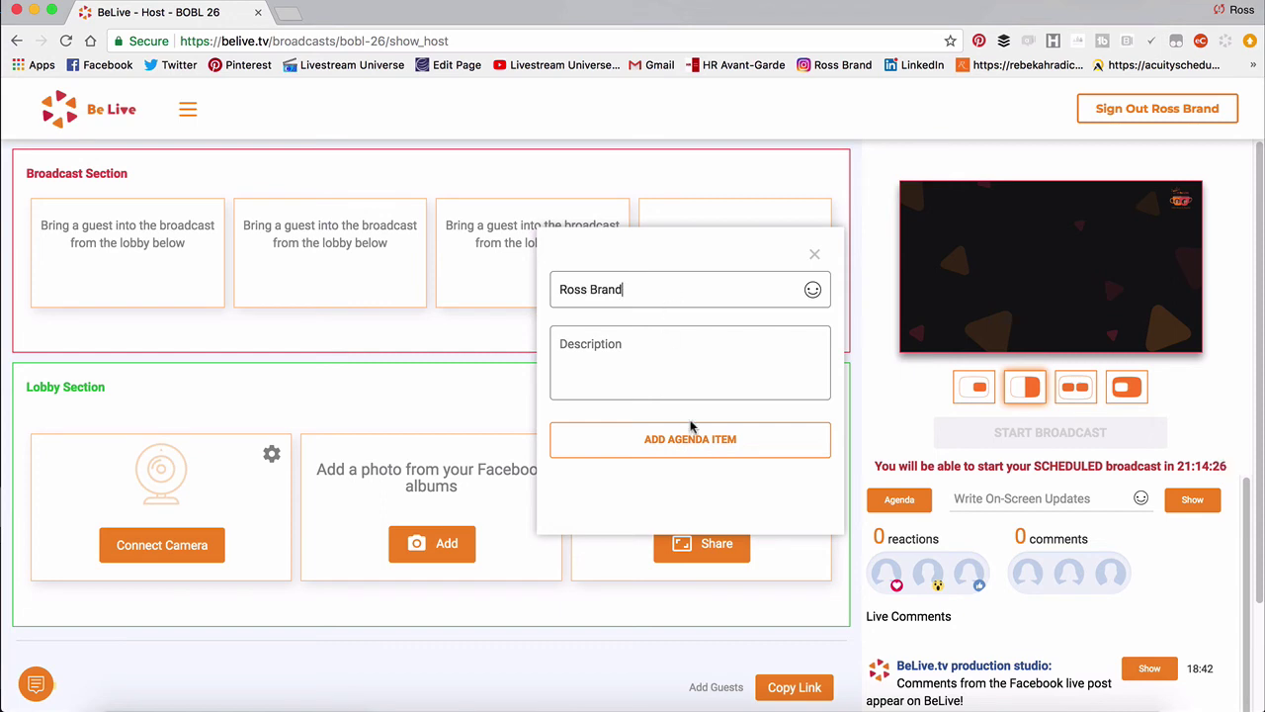
pyautogui.click(712, 444)
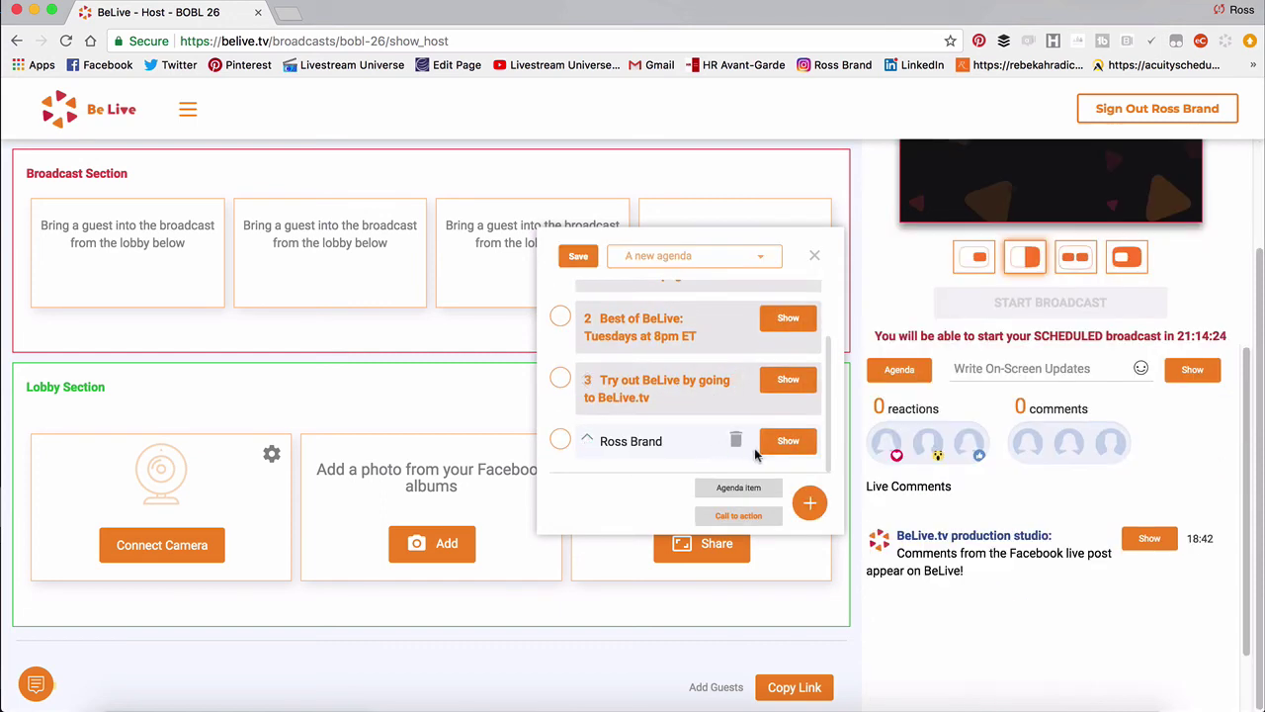
pyautogui.click(786, 438)
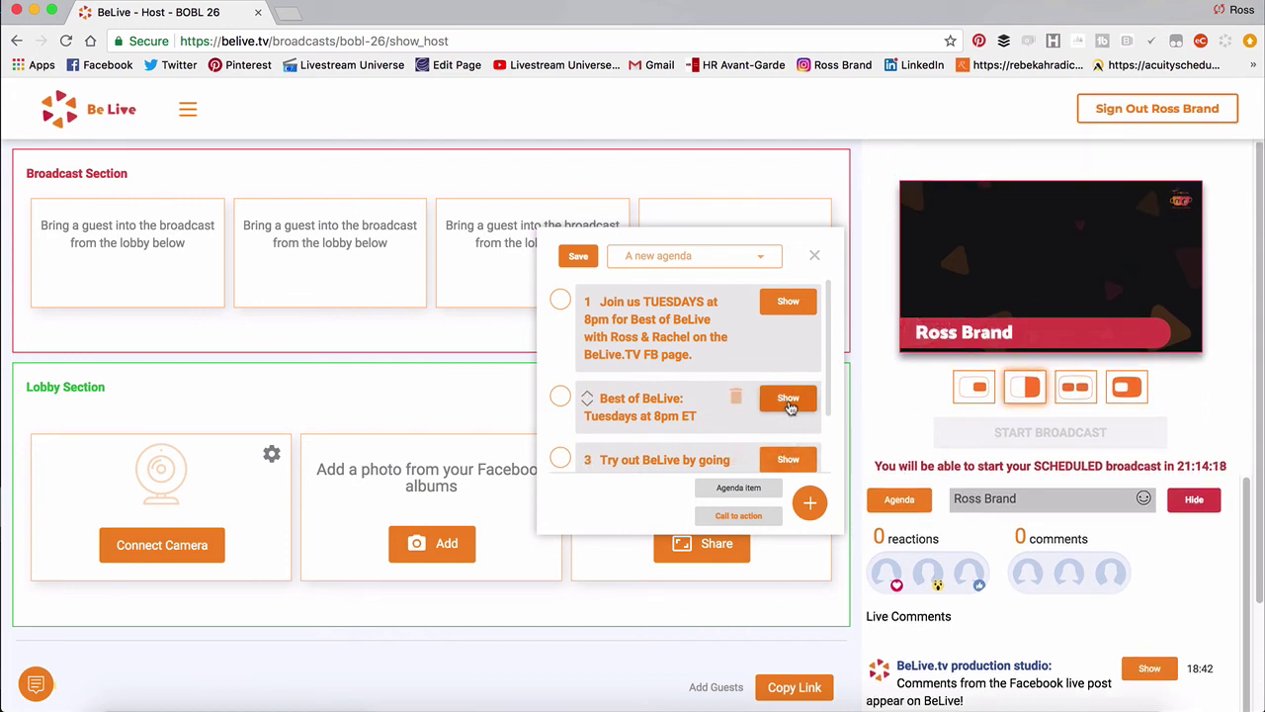
# Switch the preview through the Best of BeLive text, the BeLive.tv call to action, then the name banner
pyautogui.click(788, 403)
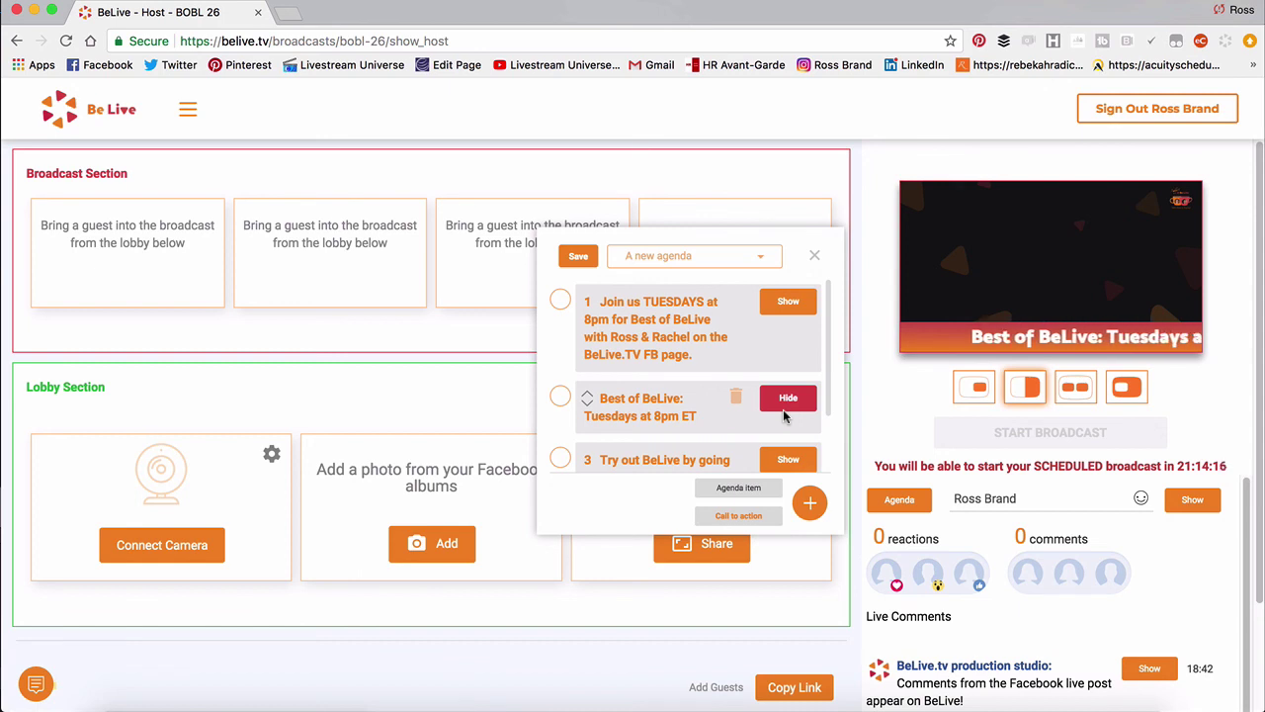
pyautogui.scroll(-2, 786, 414)
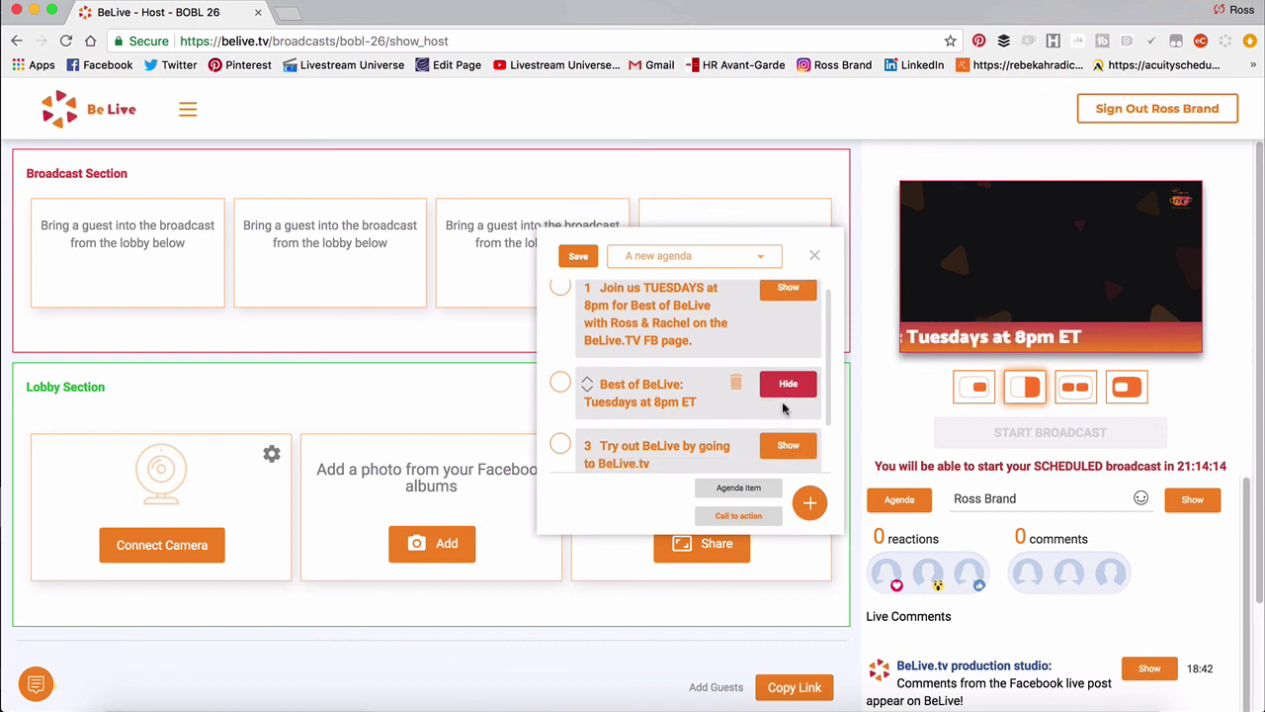
pyautogui.click(790, 421)
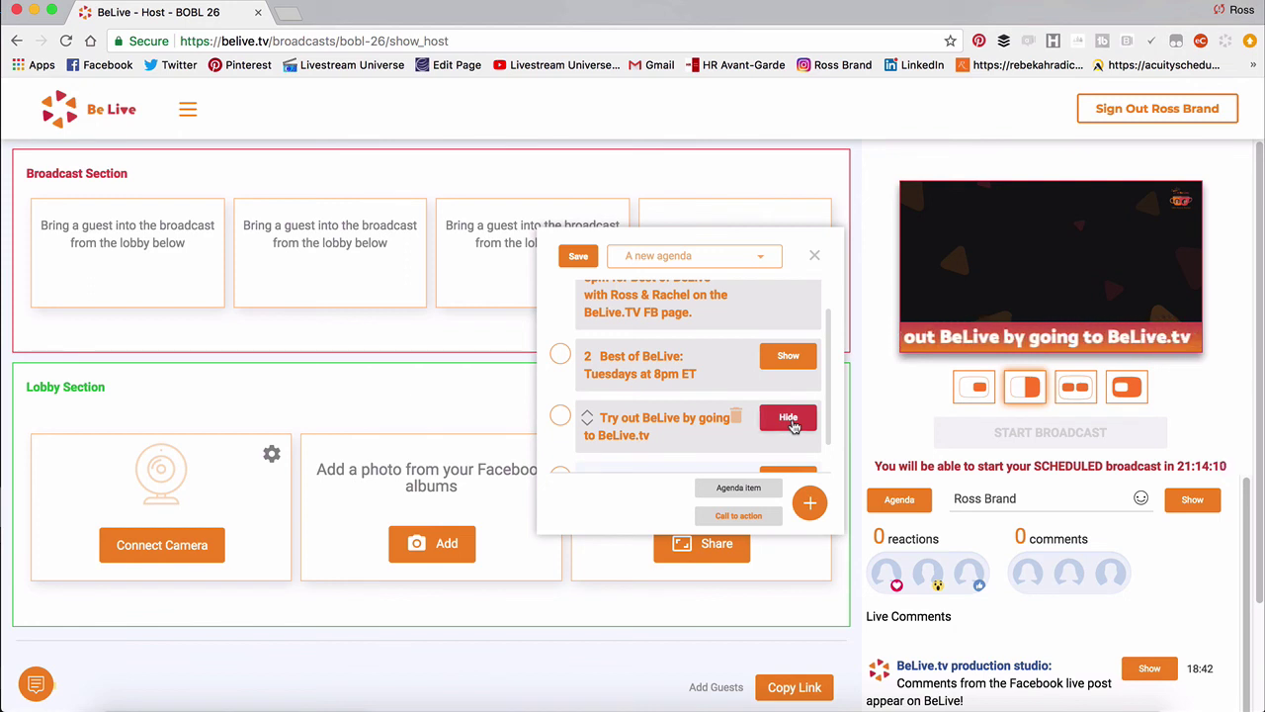
pyautogui.scroll(-1, 794, 460)
pyautogui.click(788, 453)
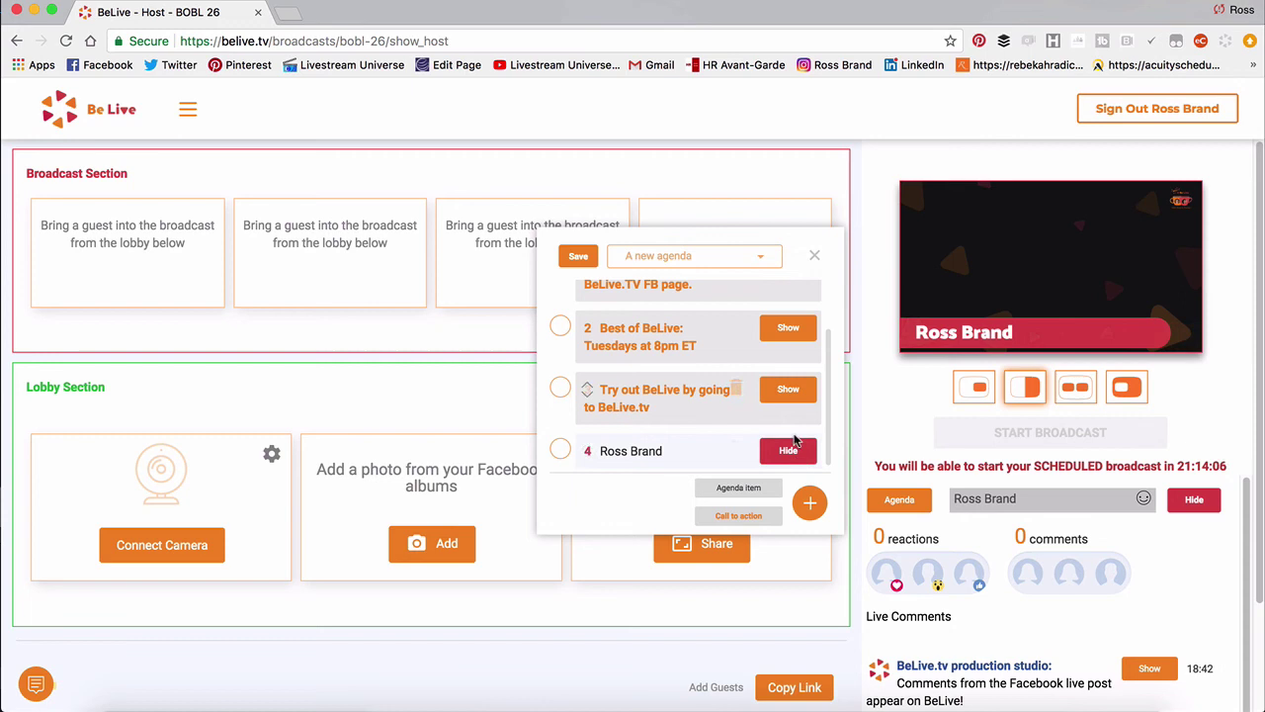
# Toggle the name banner and the BeLive.tv call to action off and on, ending with nothing shown
pyautogui.click(791, 453)
pyautogui.click(798, 452)
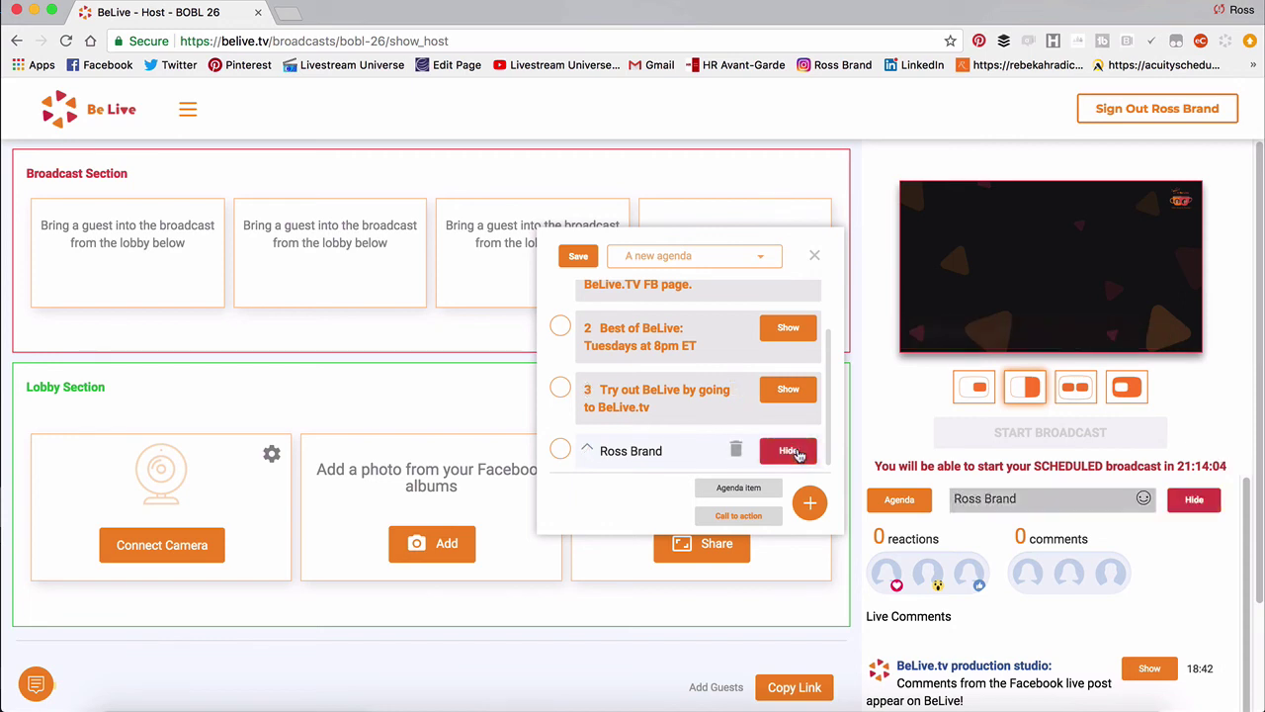
pyautogui.click(788, 391)
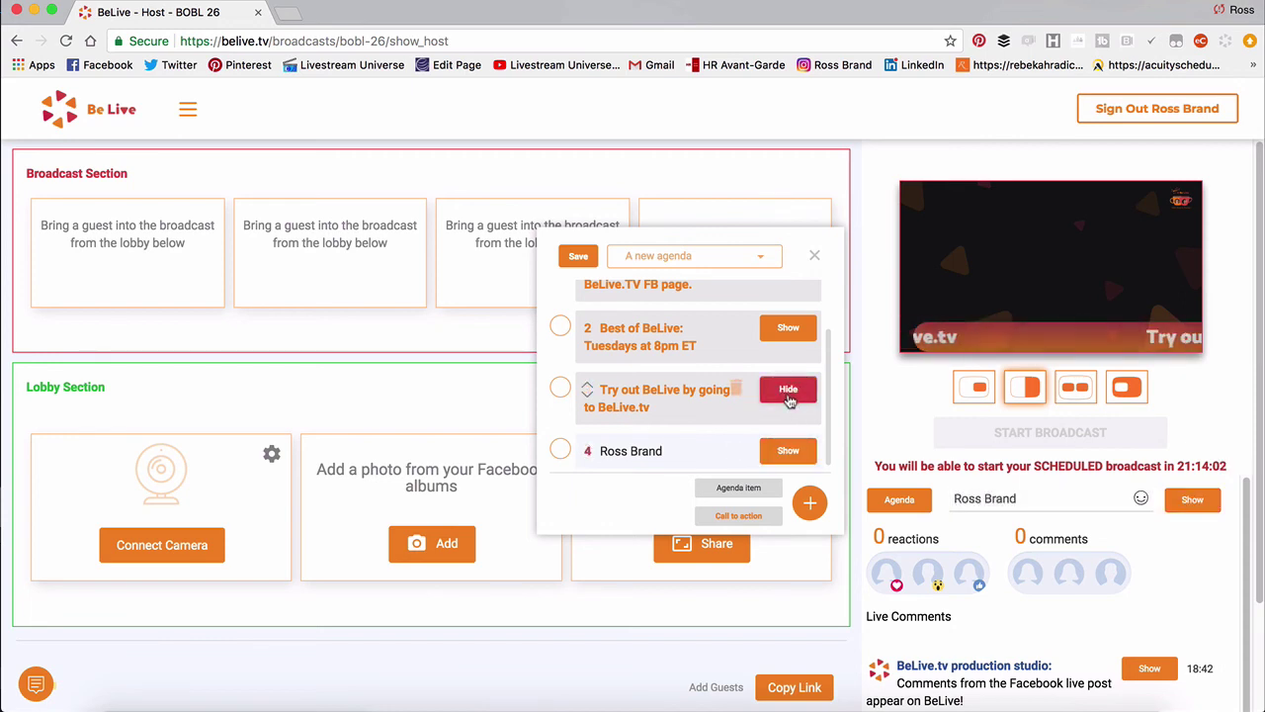
pyautogui.click(789, 391)
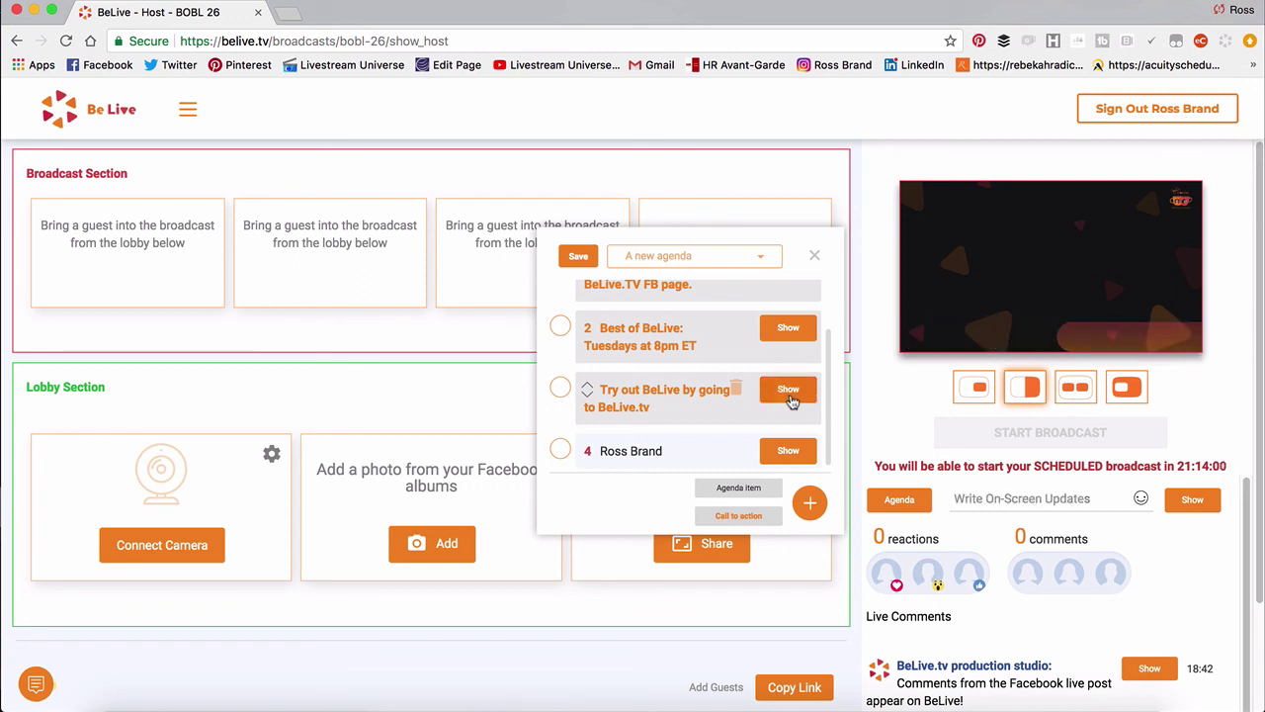
pyautogui.click(789, 391)
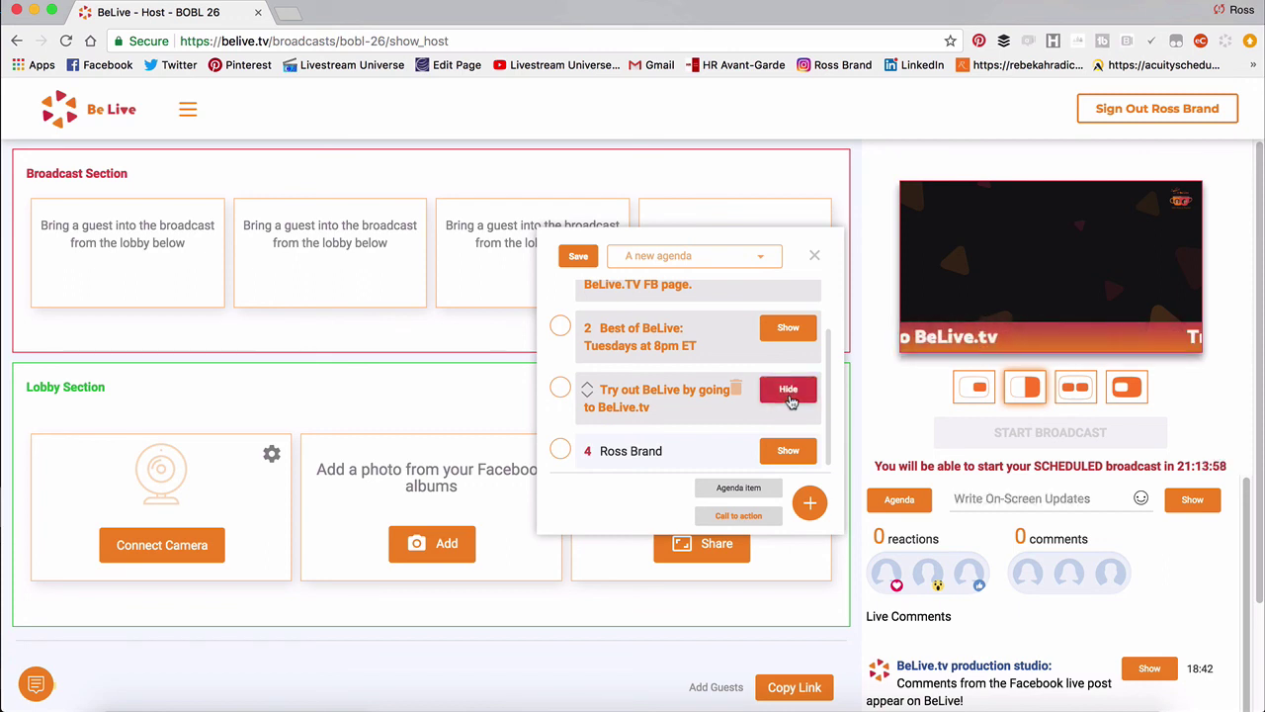
pyautogui.click(789, 395)
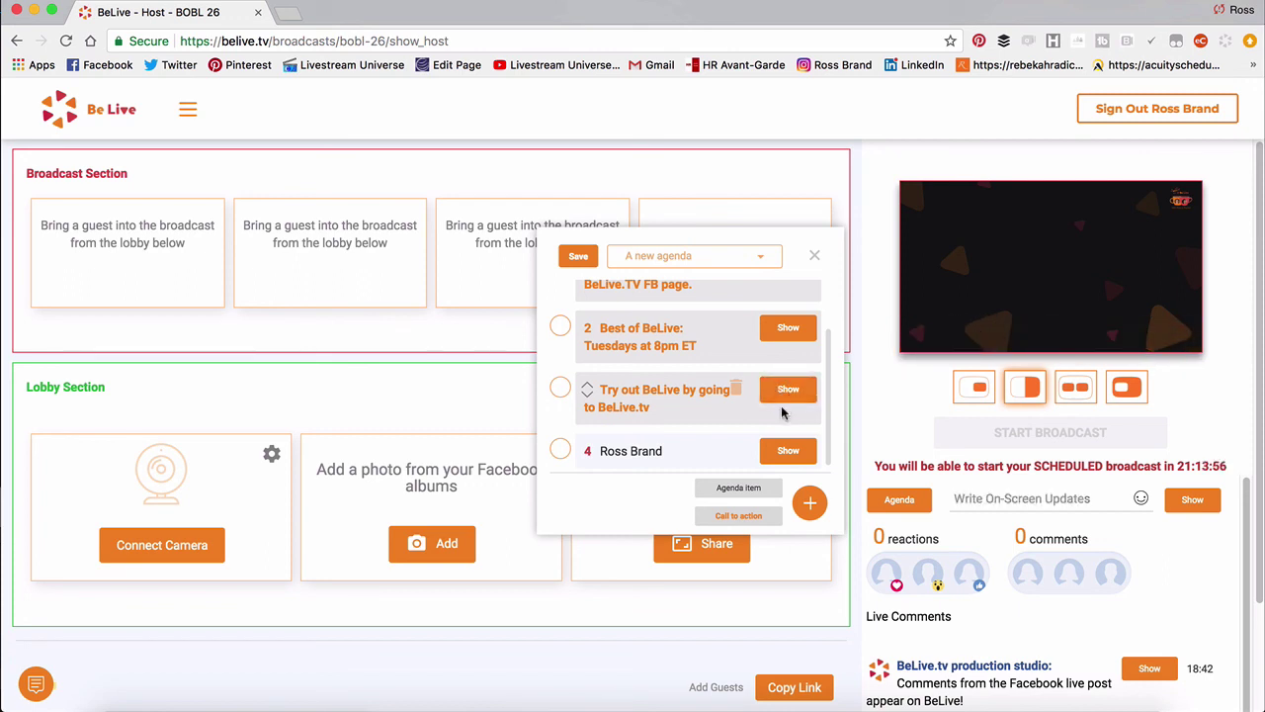